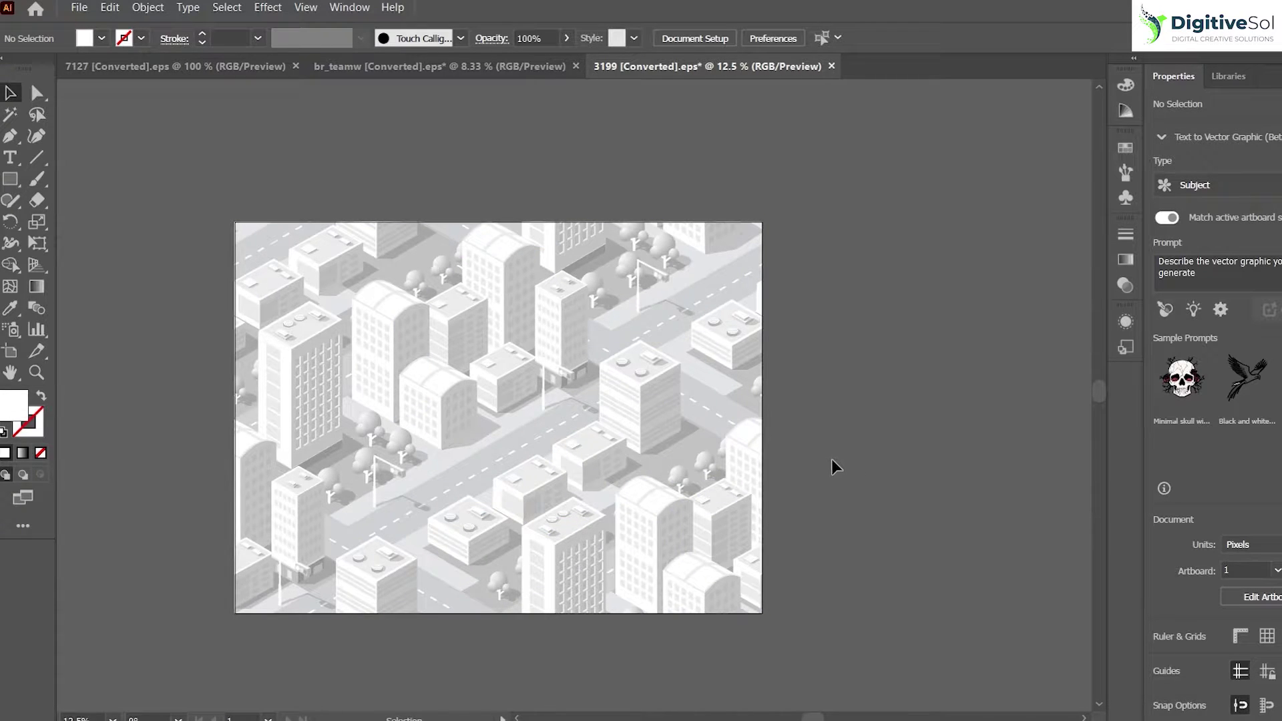
scroll(629, 452, "up", 1)
left_click_drag(514, 414, 573, 441)
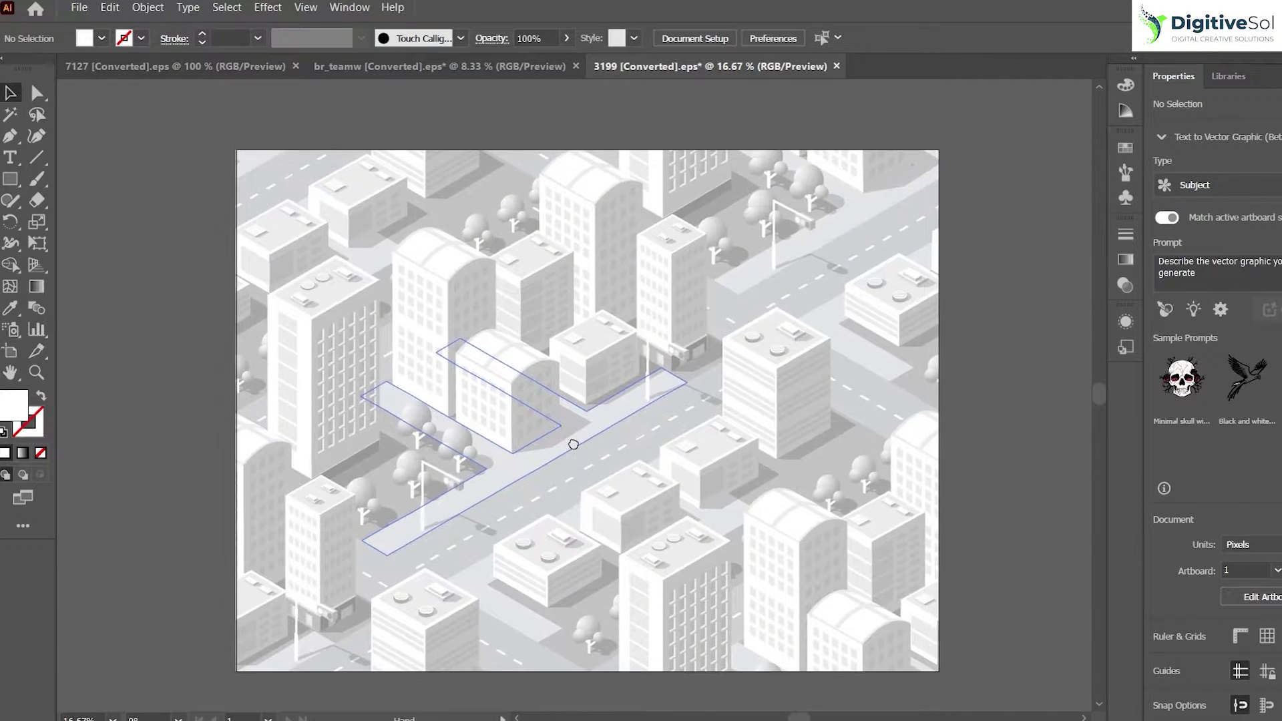
left_click(542, 393)
double_click(540, 391)
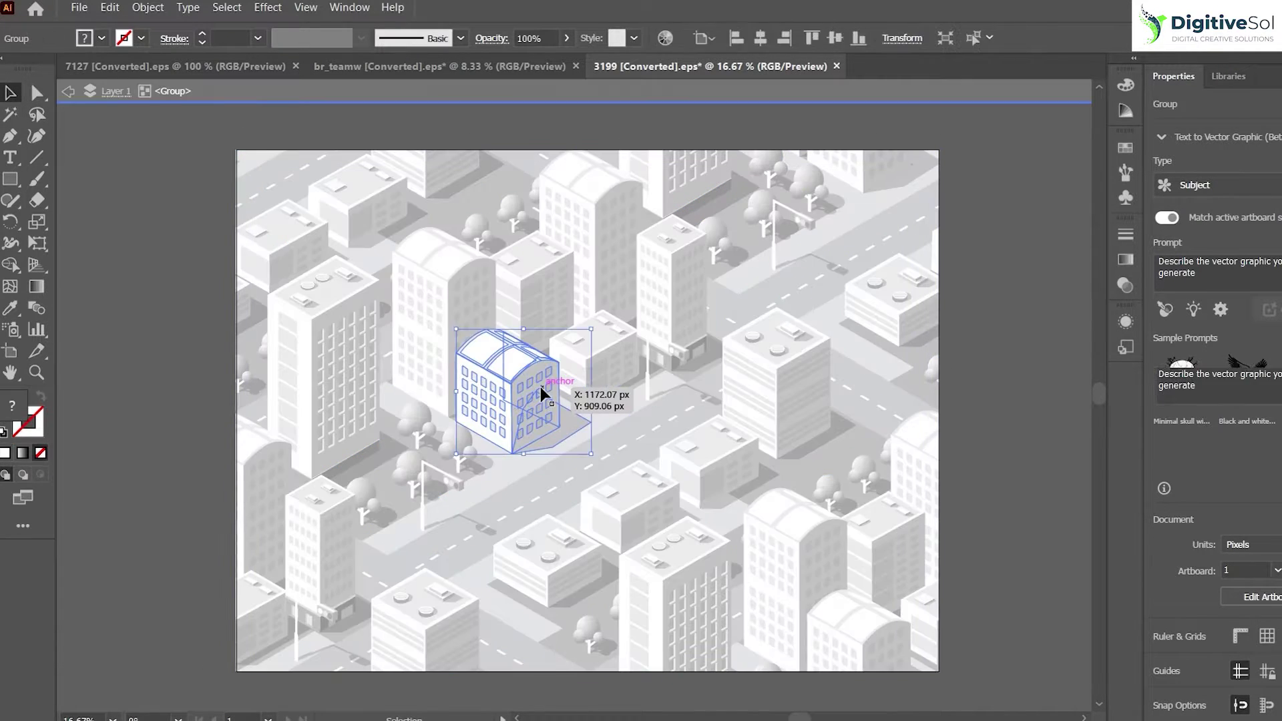
double_click(542, 386)
left_click(542, 375)
left_click(513, 368)
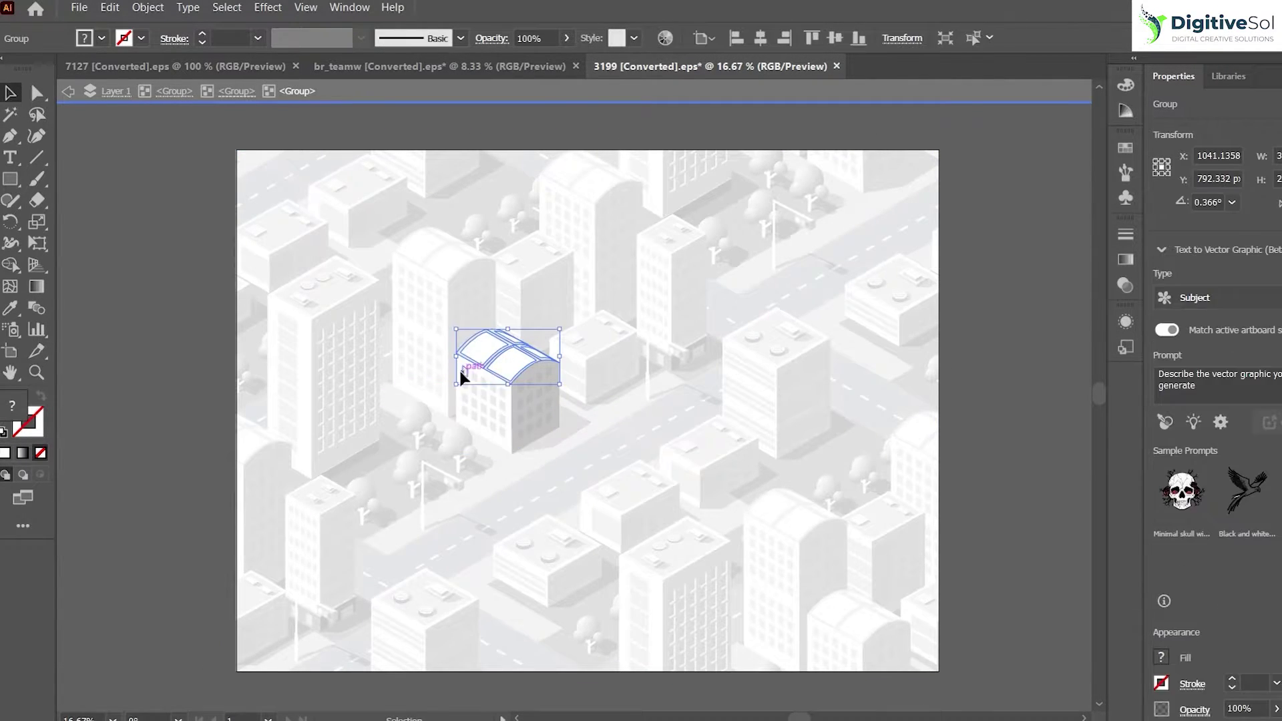
double_click(502, 367)
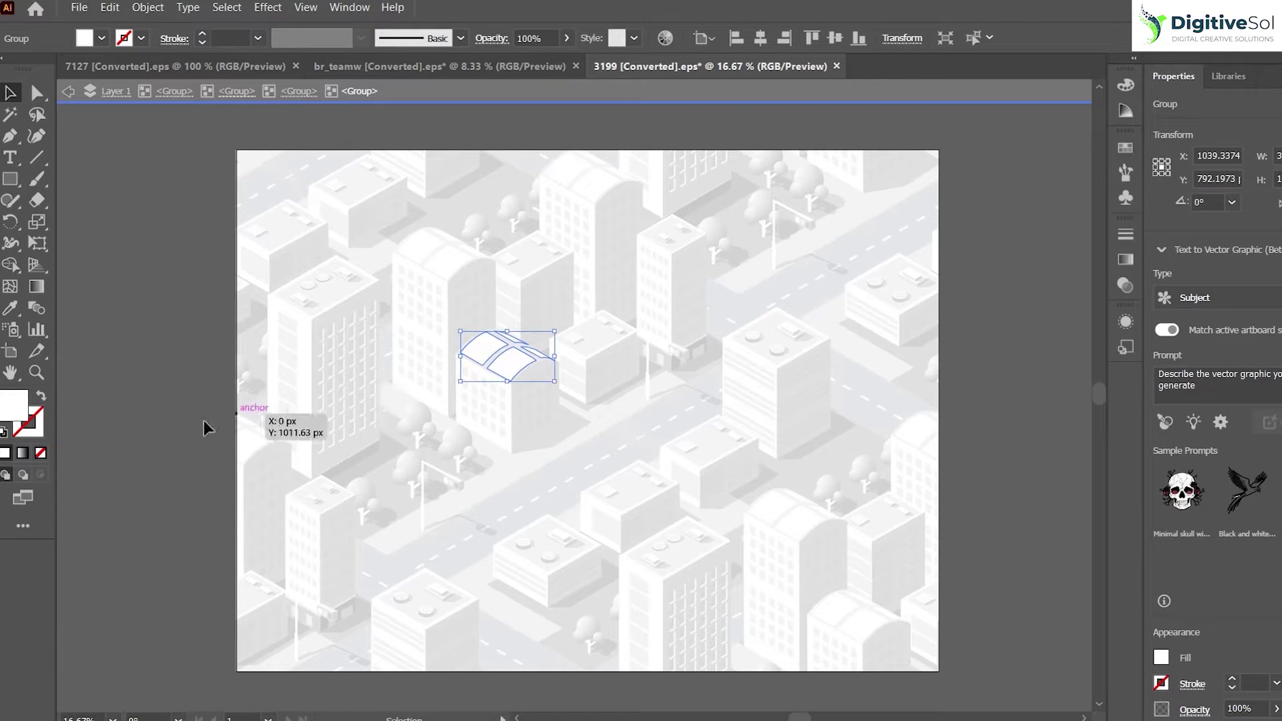
double_click(15, 407)
left_click(850, 261)
double_click(973, 352)
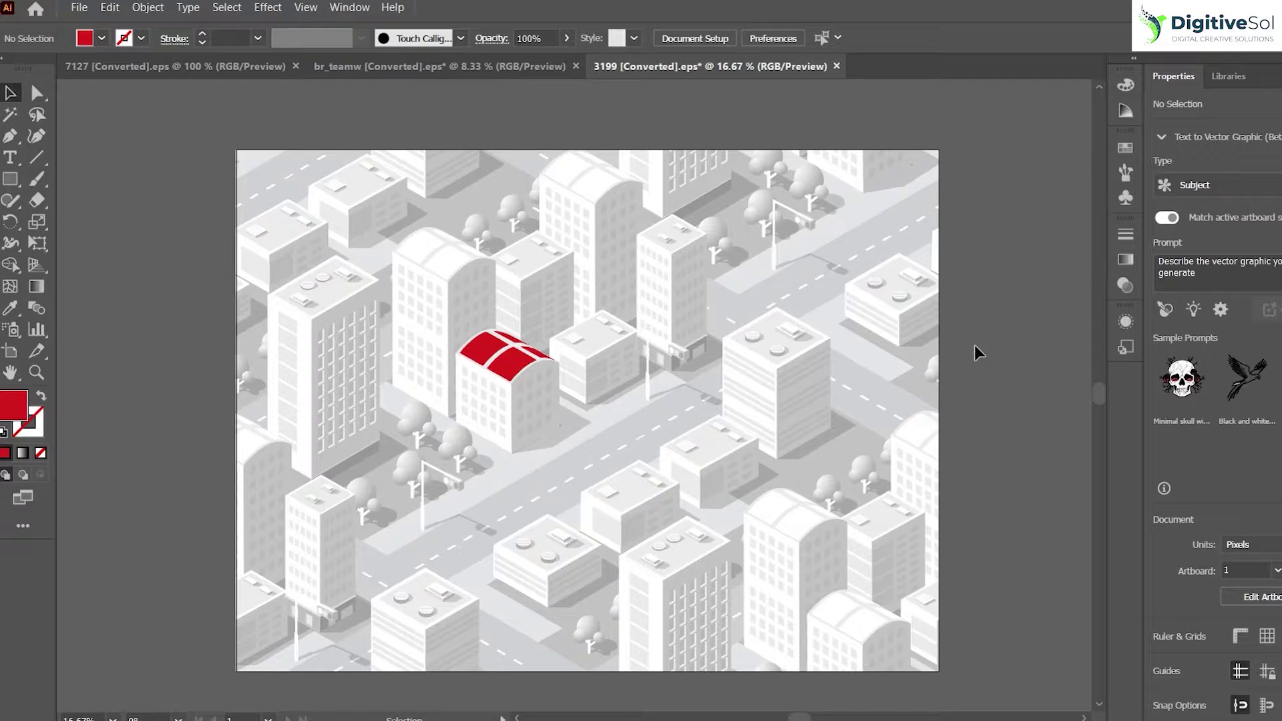
key("ctrl+z")
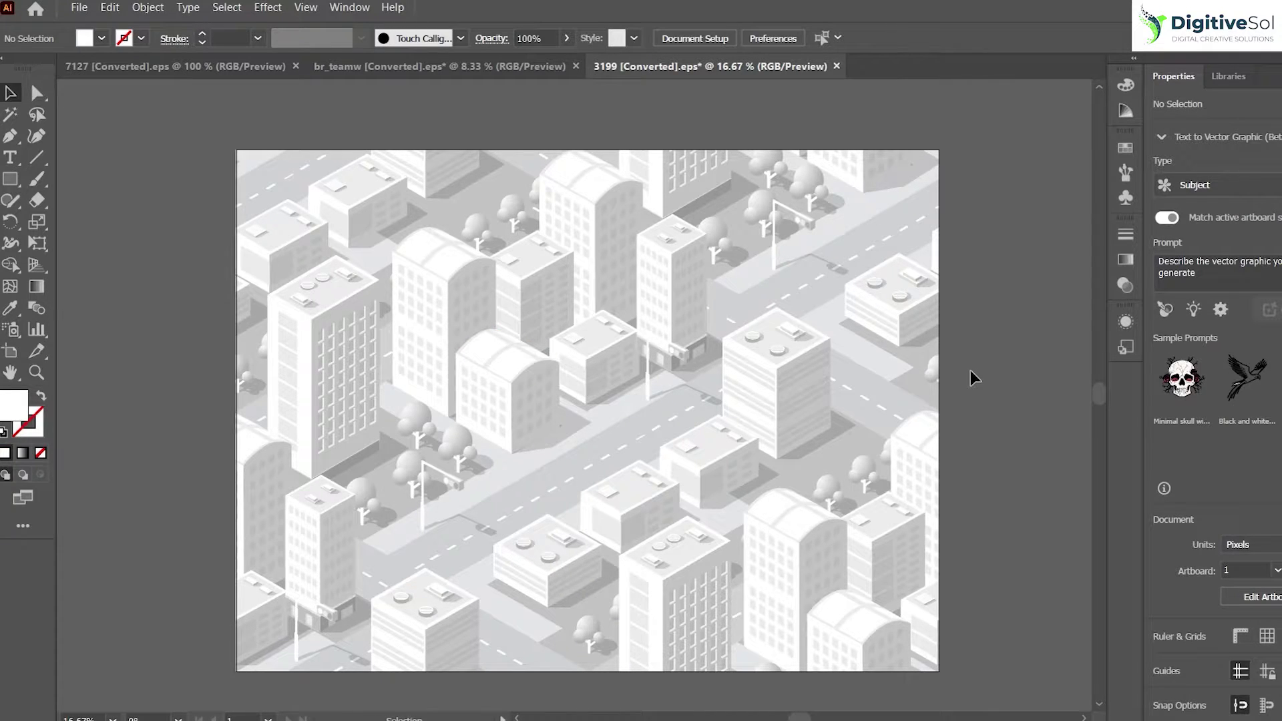
key("ctrl+minus")
left_click_drag(907, 481, 856, 514)
Select the city artwork and generate Generative Recolor variations from the prompt 'orange and blue color'.
left_click(696, 345)
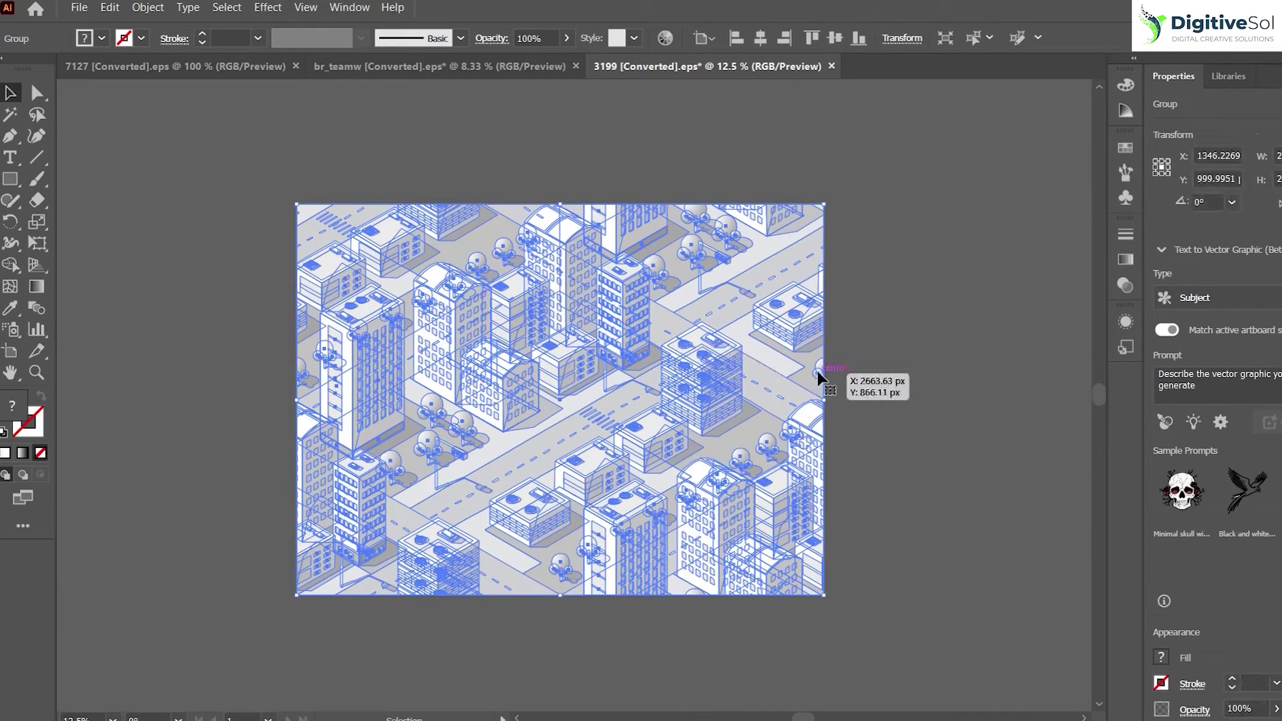
left_click(110, 7)
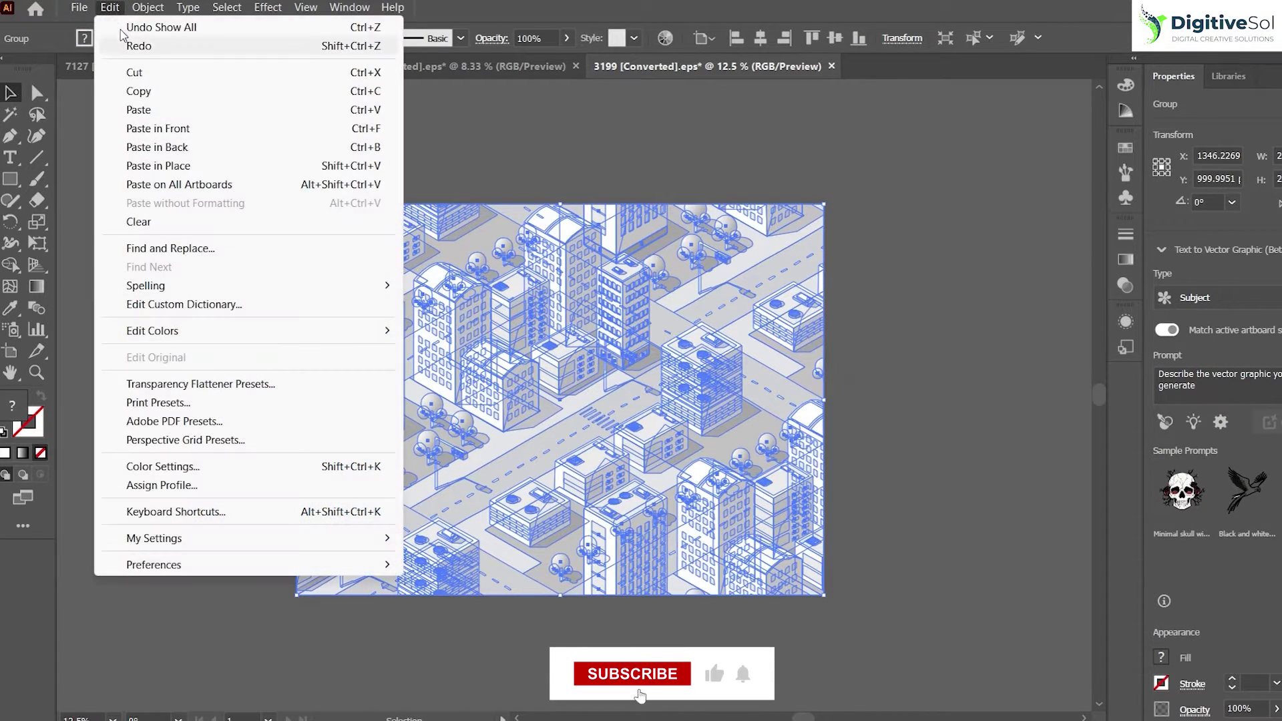
mouse_move(374, 331)
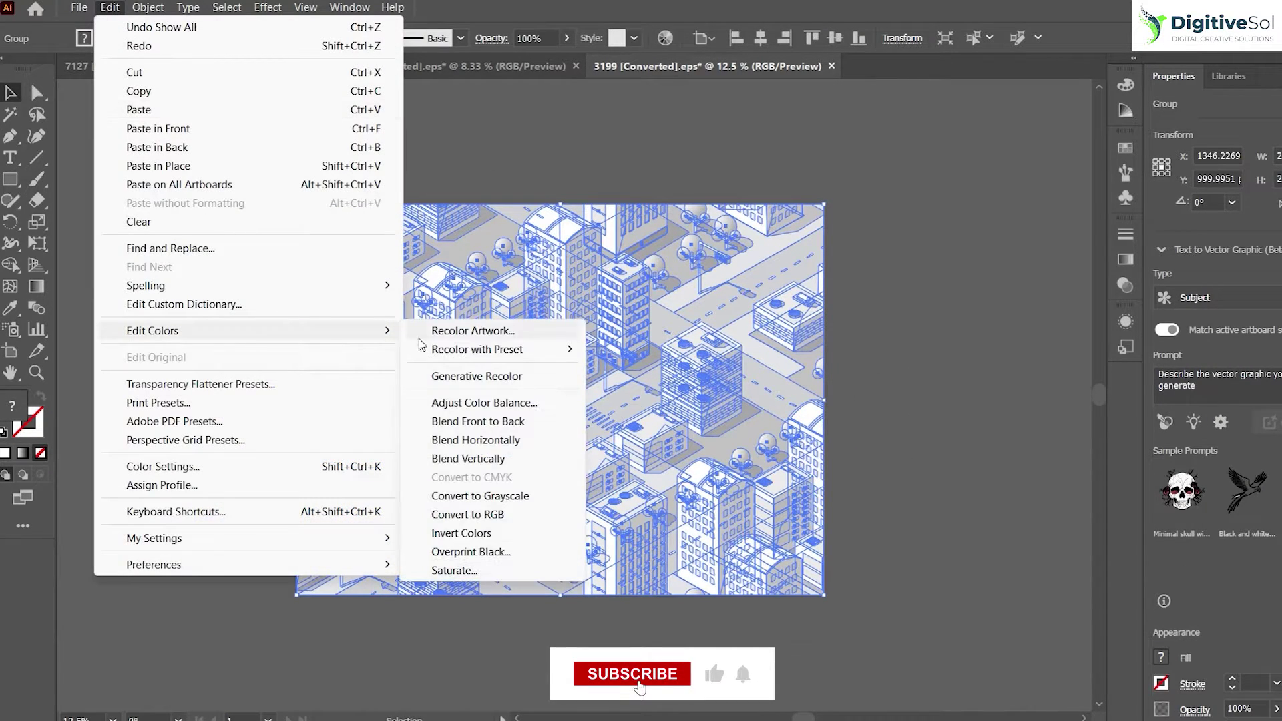
left_click(504, 382)
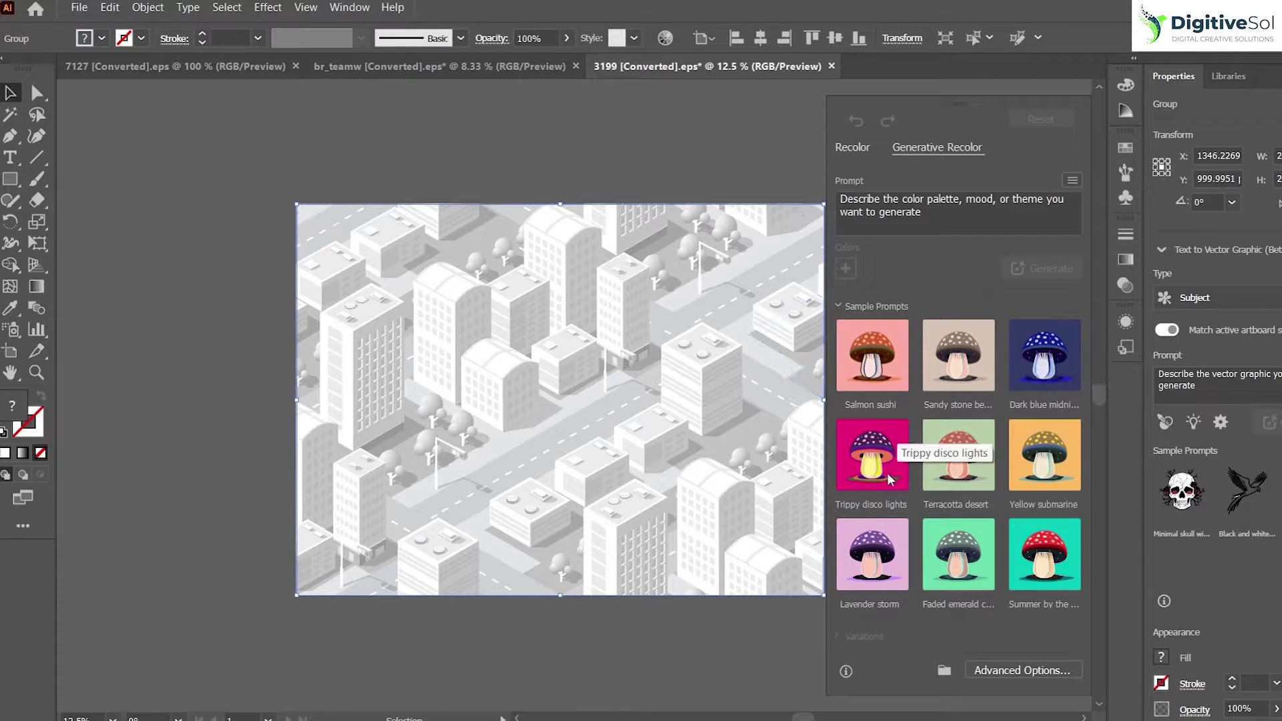
left_click(923, 218)
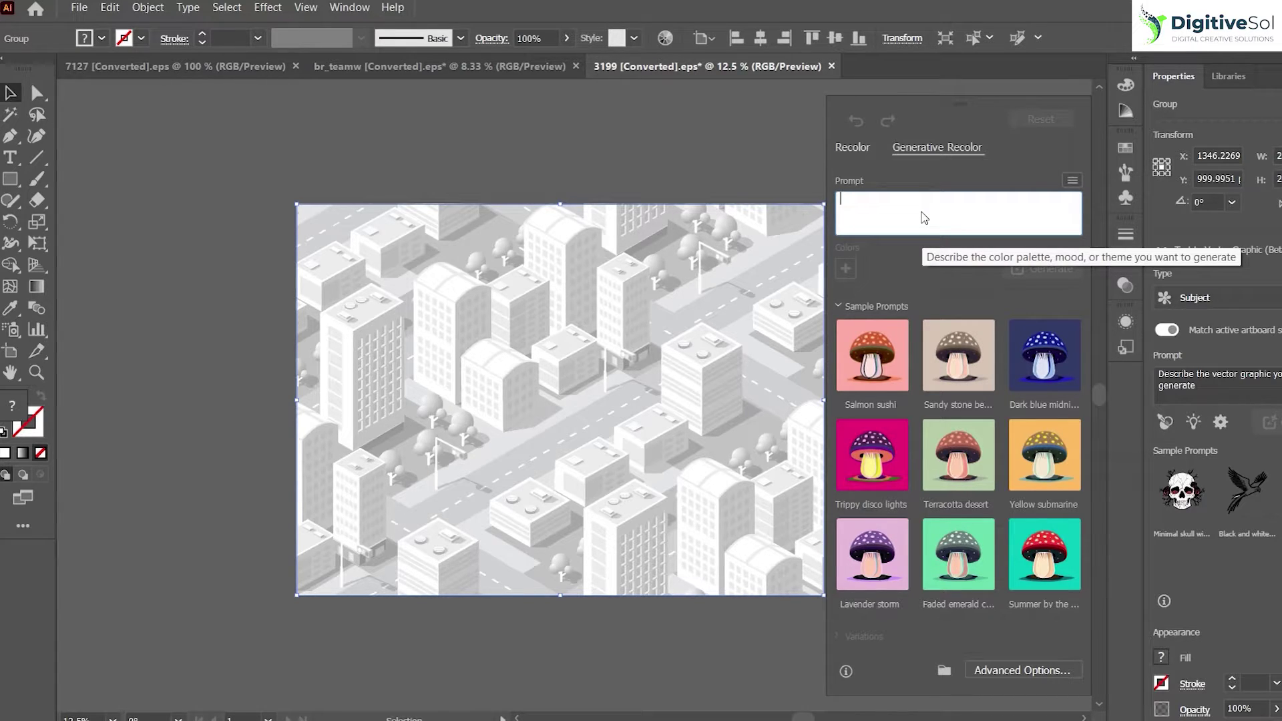
type("ora")
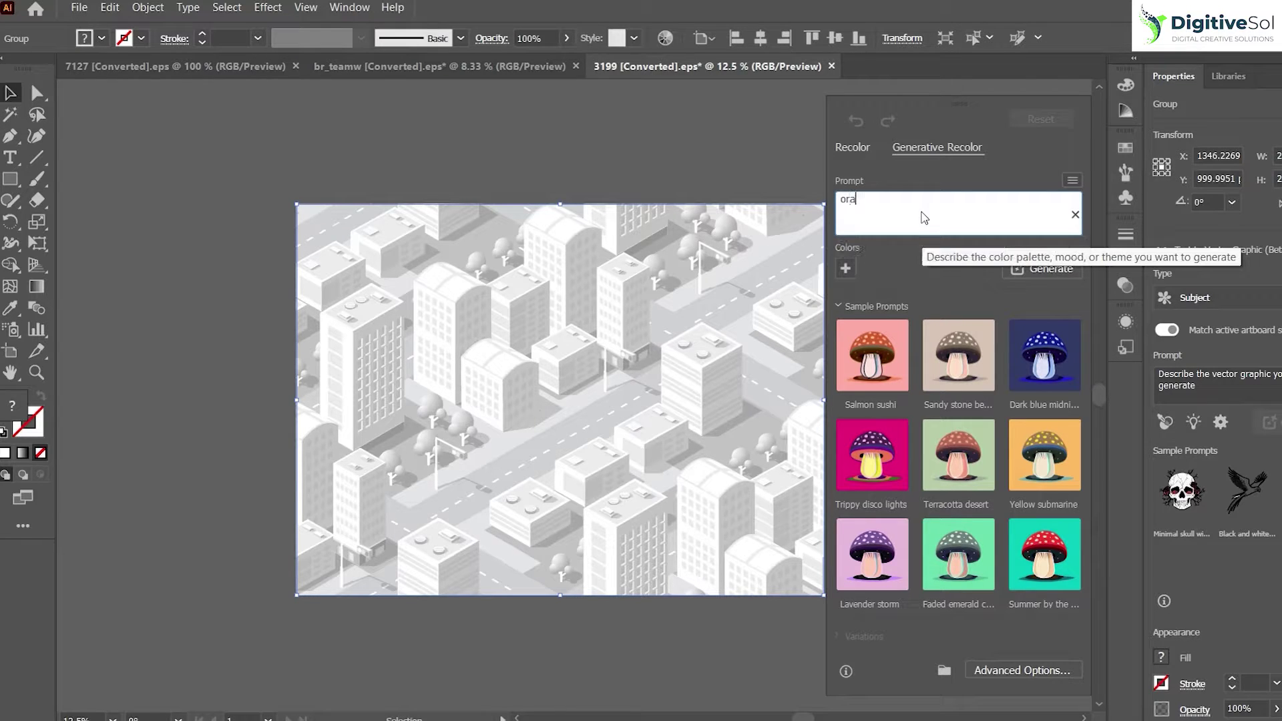
type("nge and blue color")
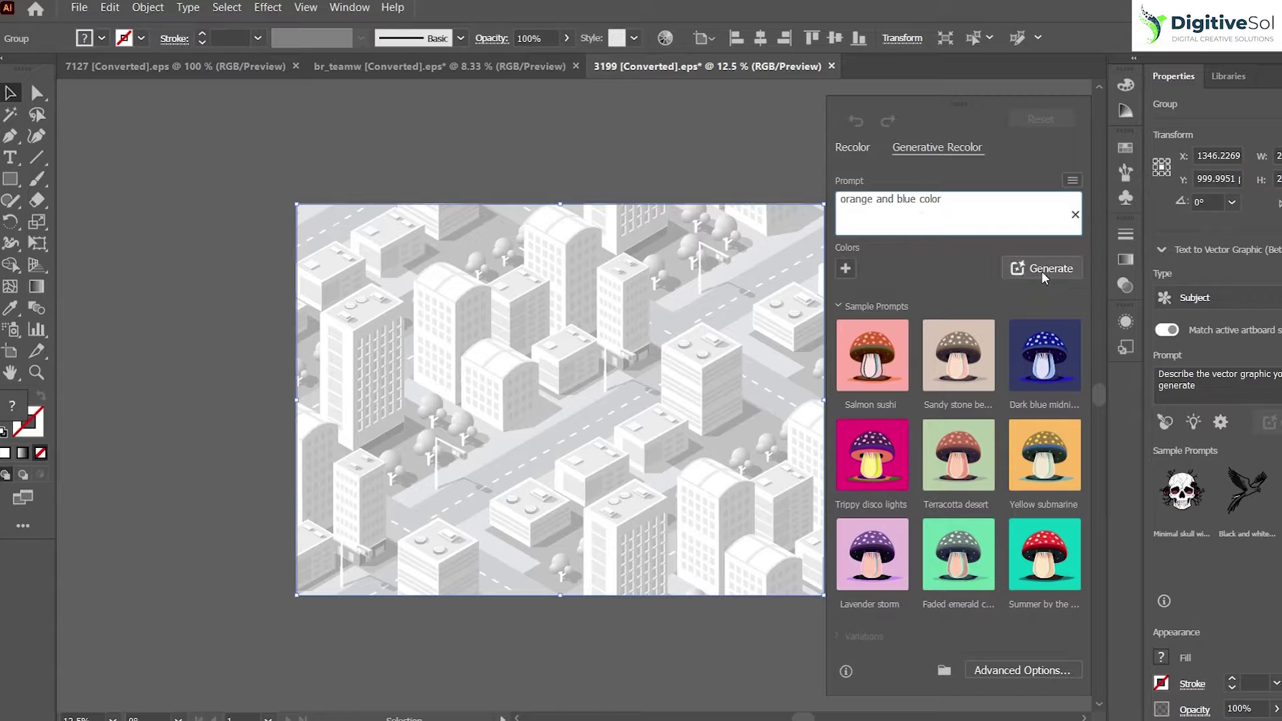
left_click(1041, 269)
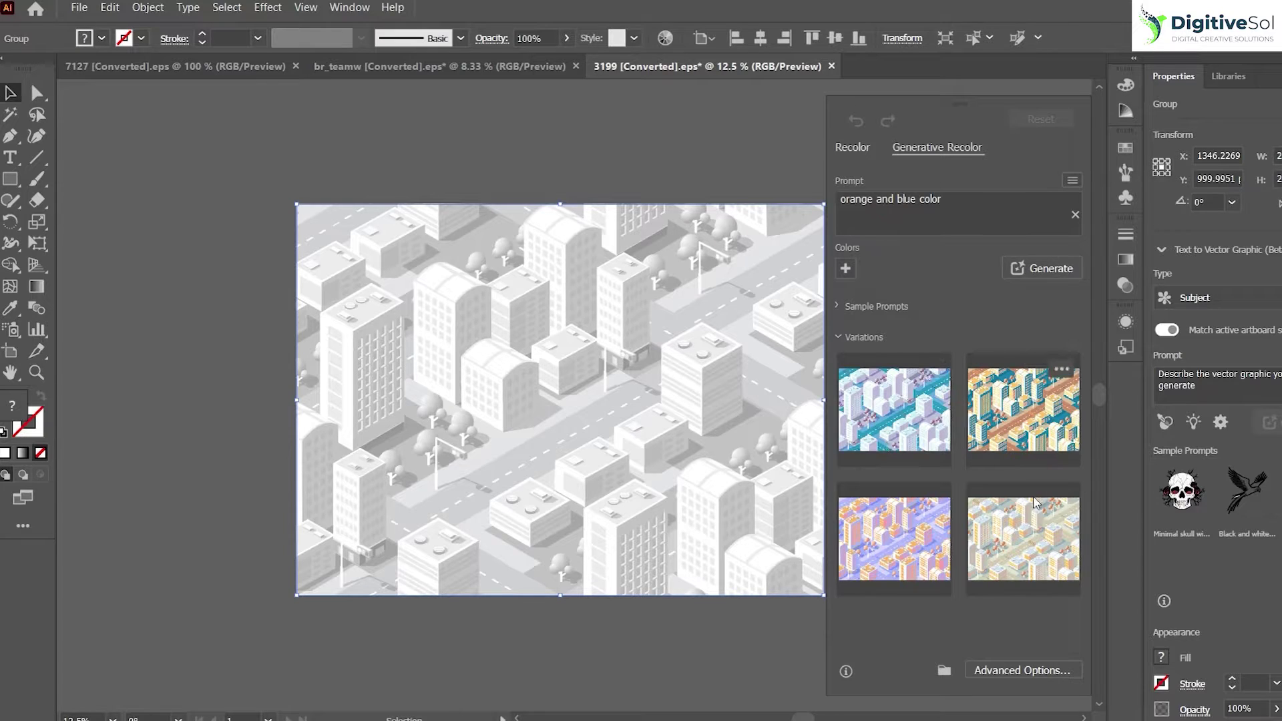
Compare the four variations, keep the second orange-and-blue one, and close the recolour panel.
left_click(905, 412)
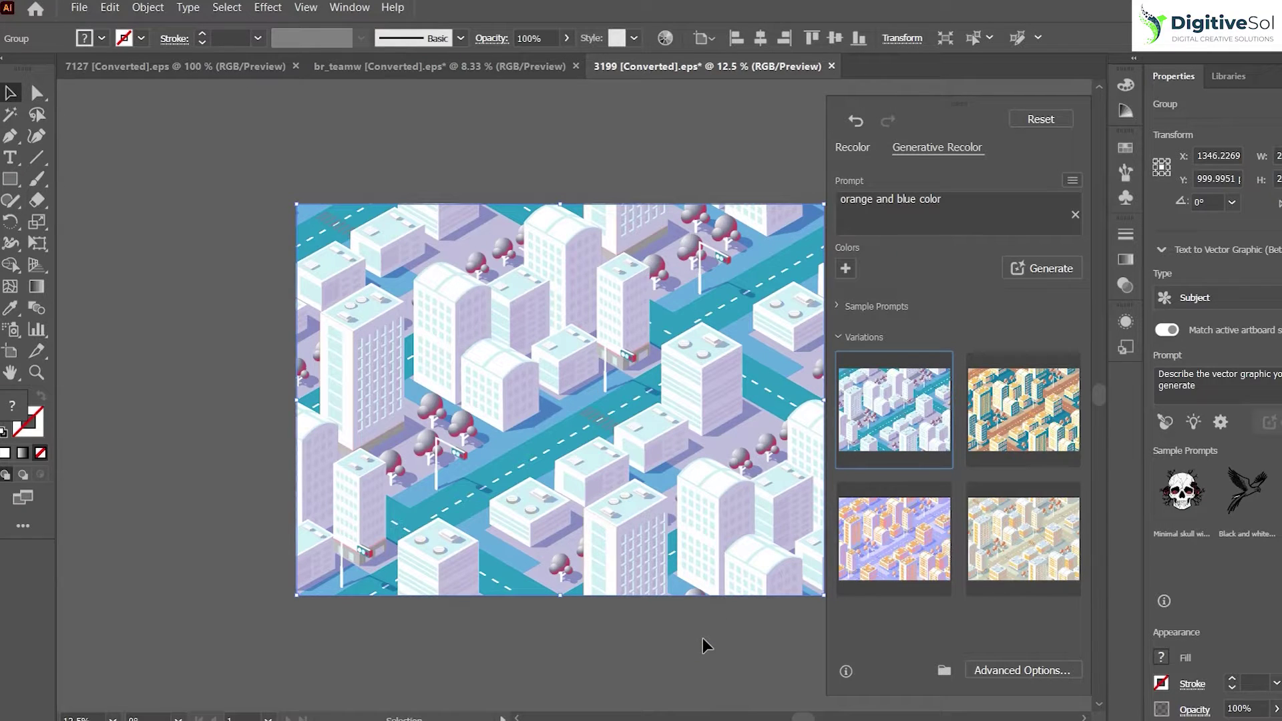
left_click(1012, 432)
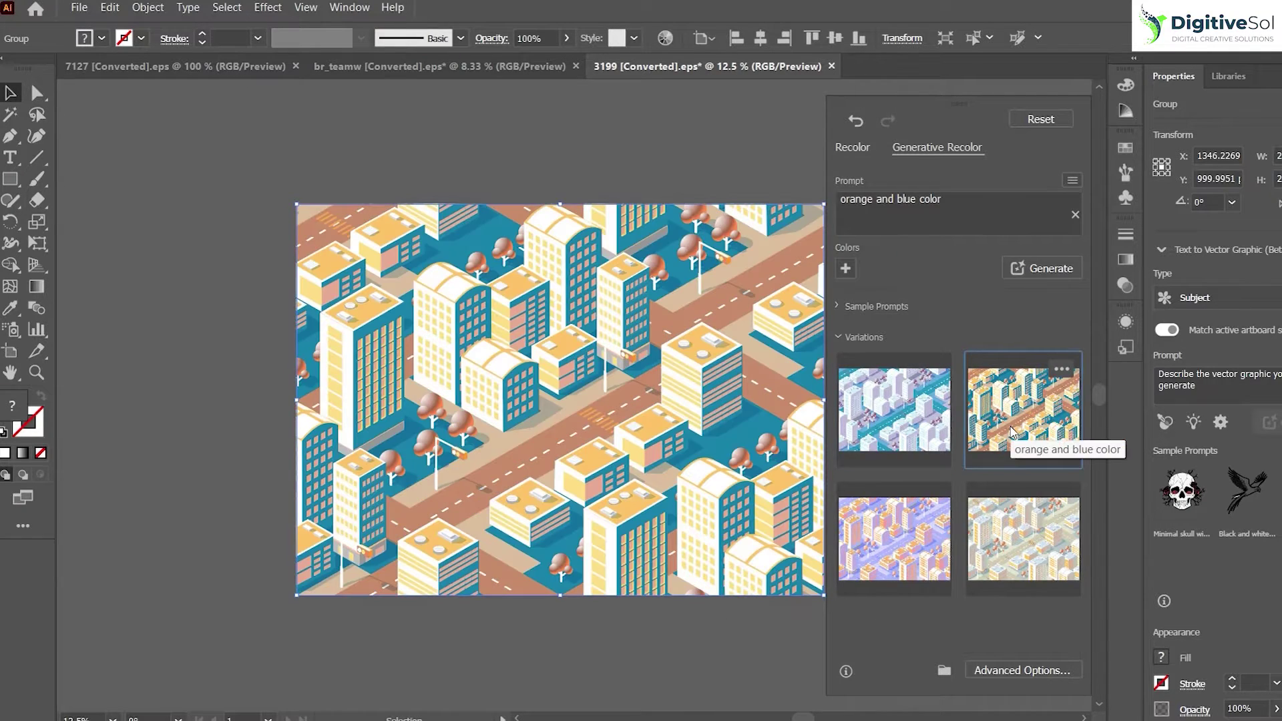
left_click(1033, 522)
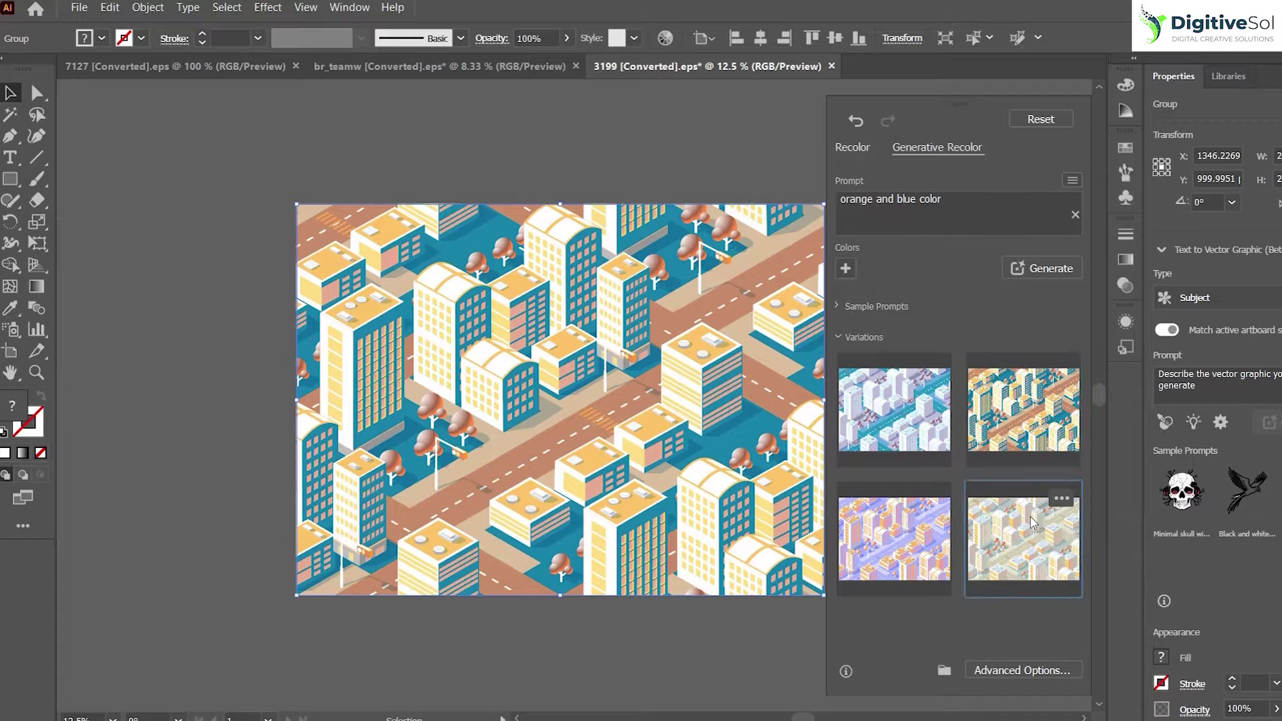
left_click(921, 494)
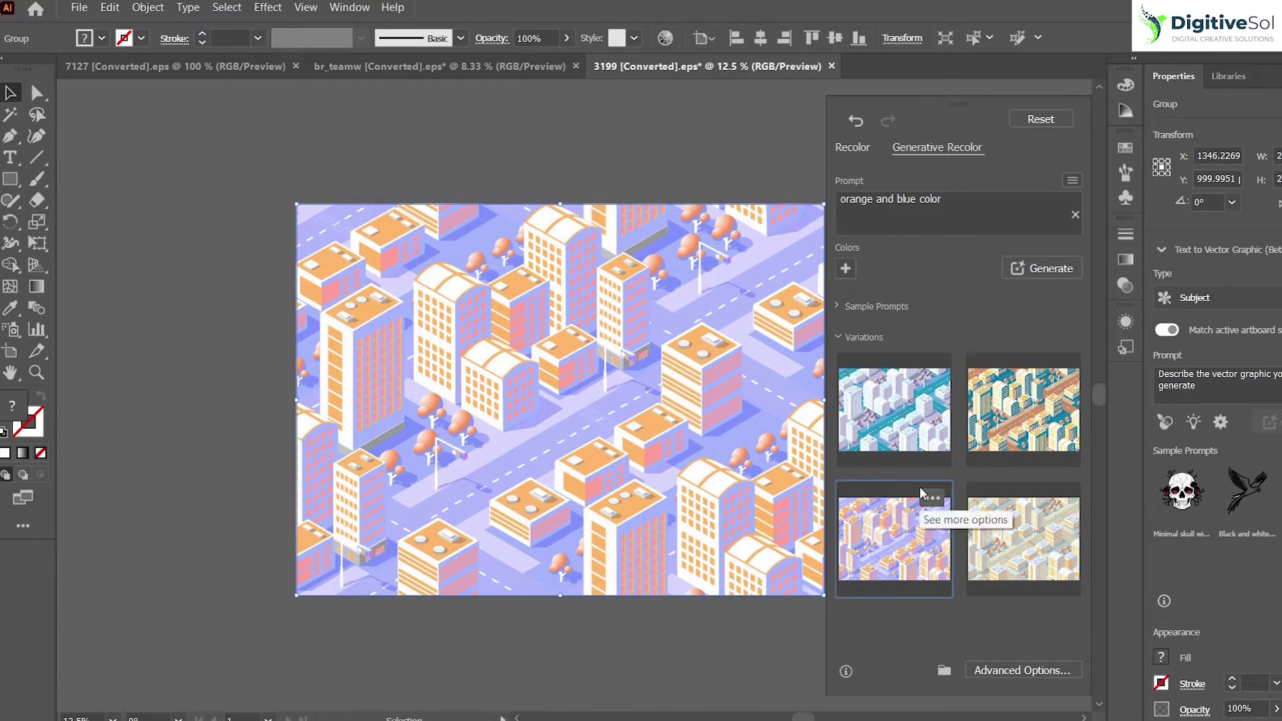
left_click(932, 431)
left_click(976, 404)
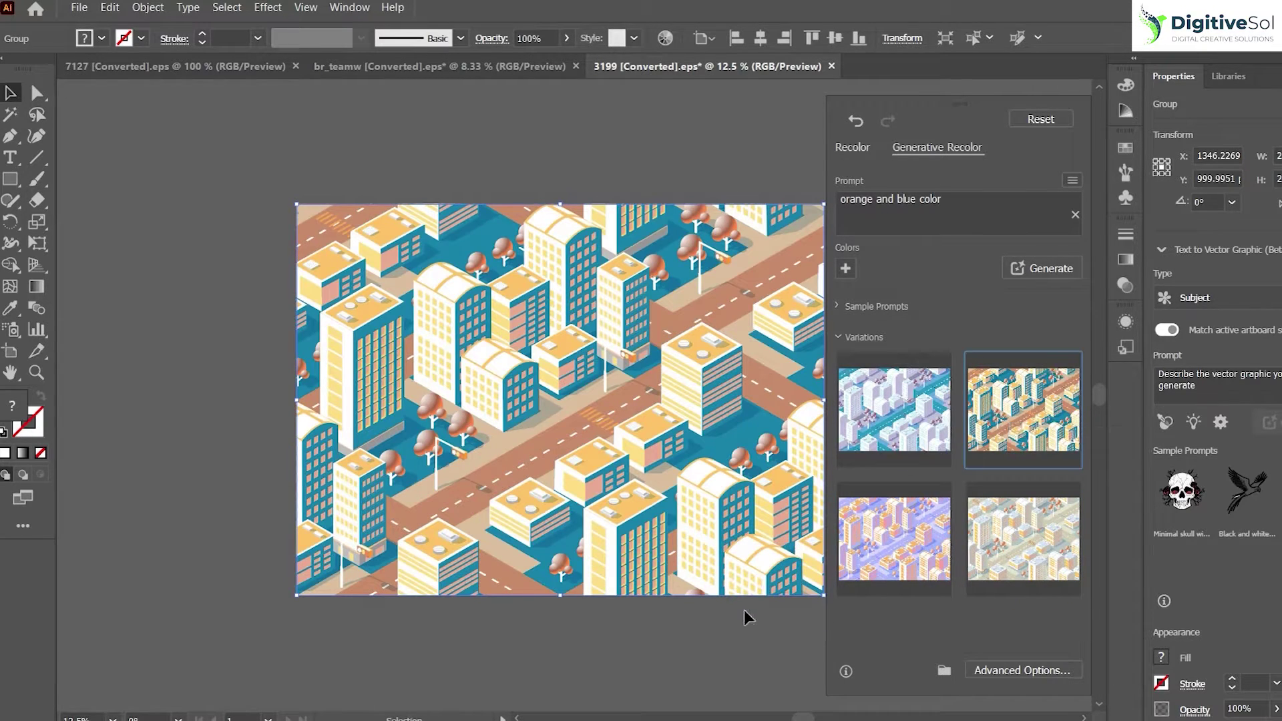
left_click(738, 626)
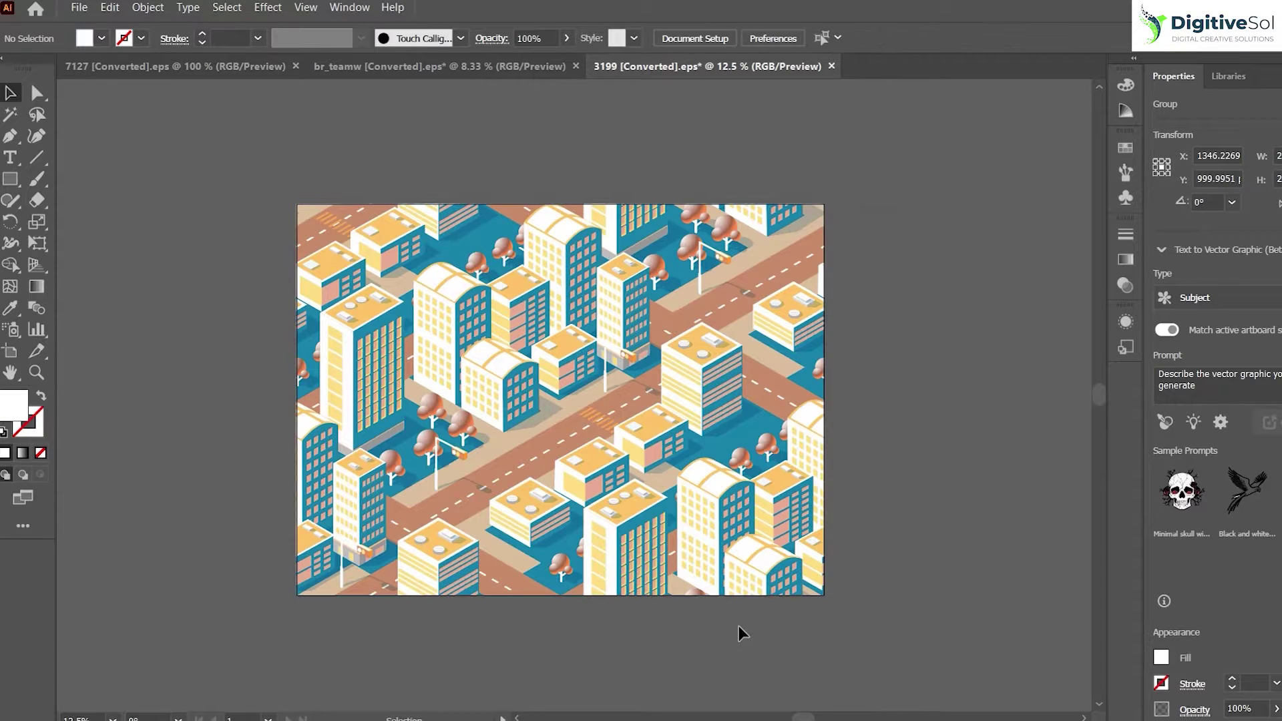
Isolate the roof of the tall building right of centre inside the city group.
left_click(737, 366)
double_click(711, 352)
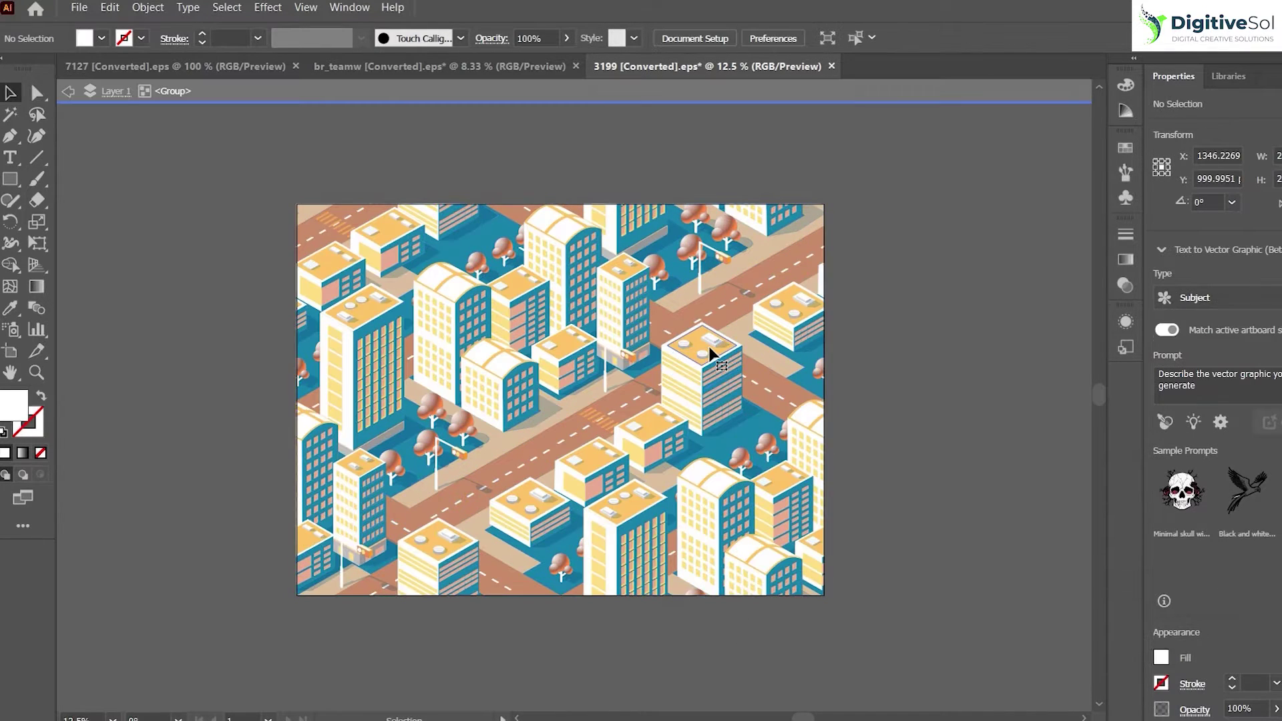
double_click(711, 353)
double_click(710, 353)
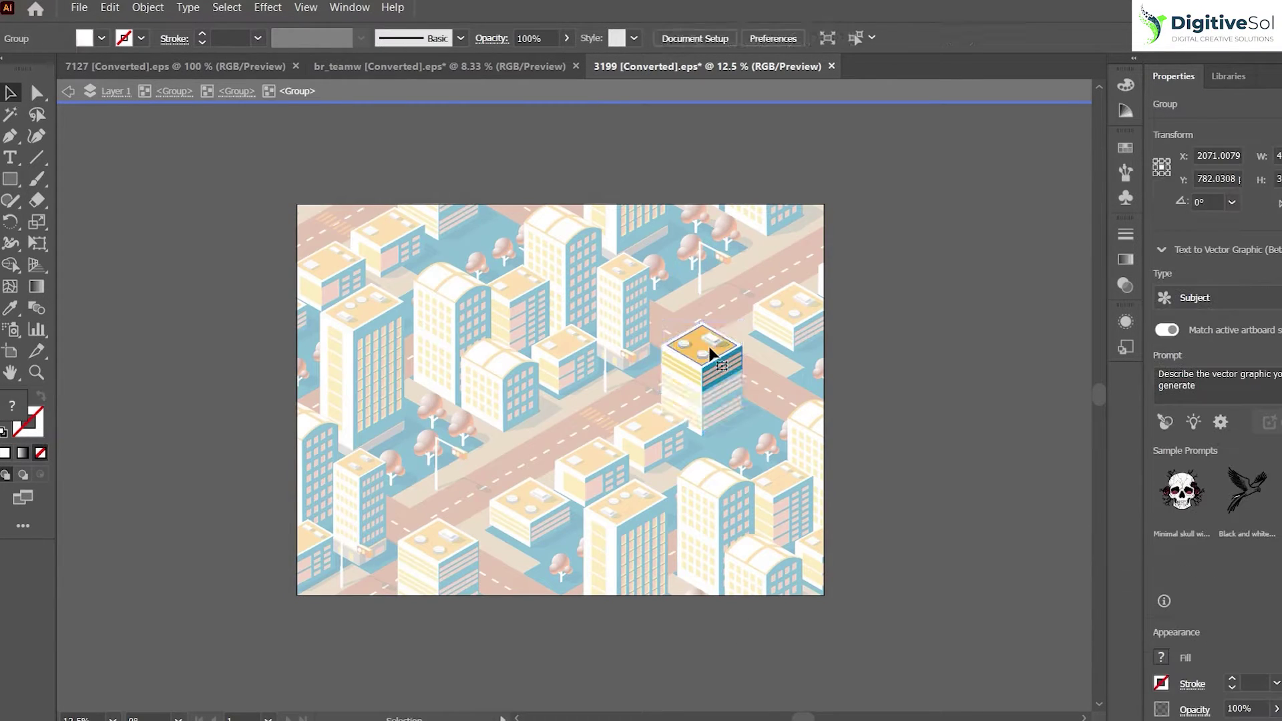
Fill the roof with a saturated magenta from the Color Picker and exit isolation.
double_click(12, 414)
left_click(601, 358)
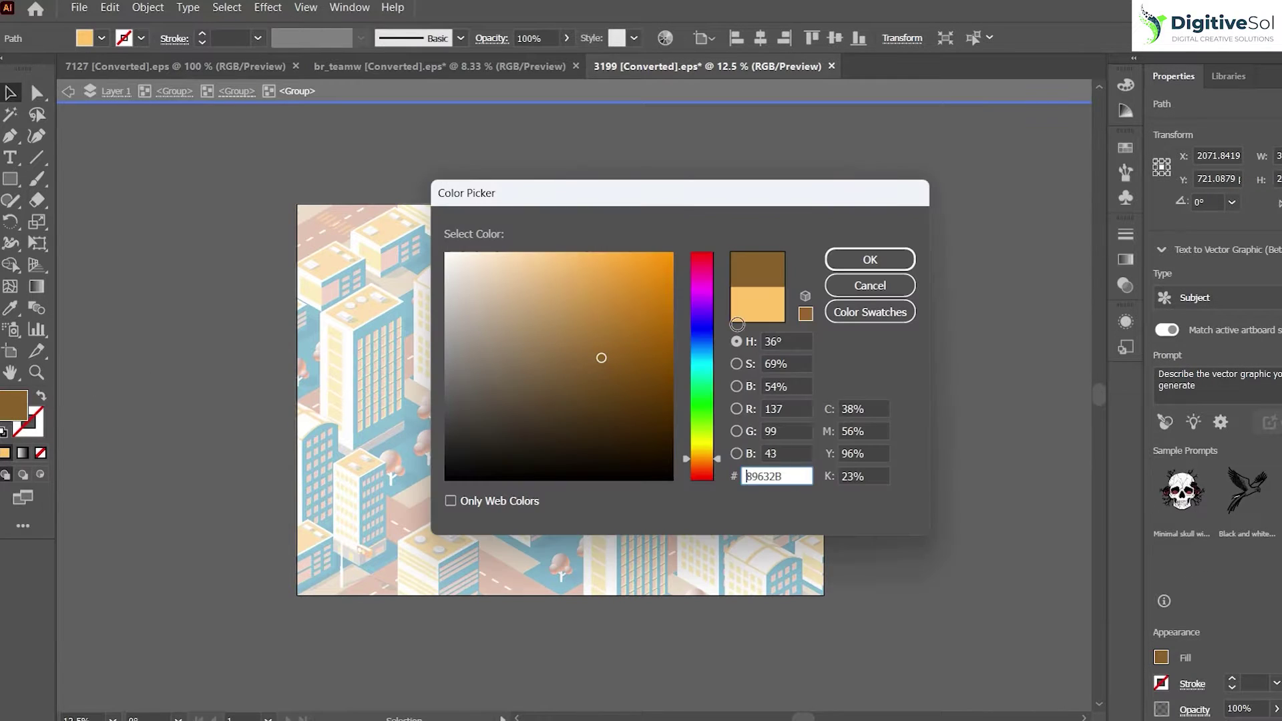
left_click(701, 294)
left_click(641, 298)
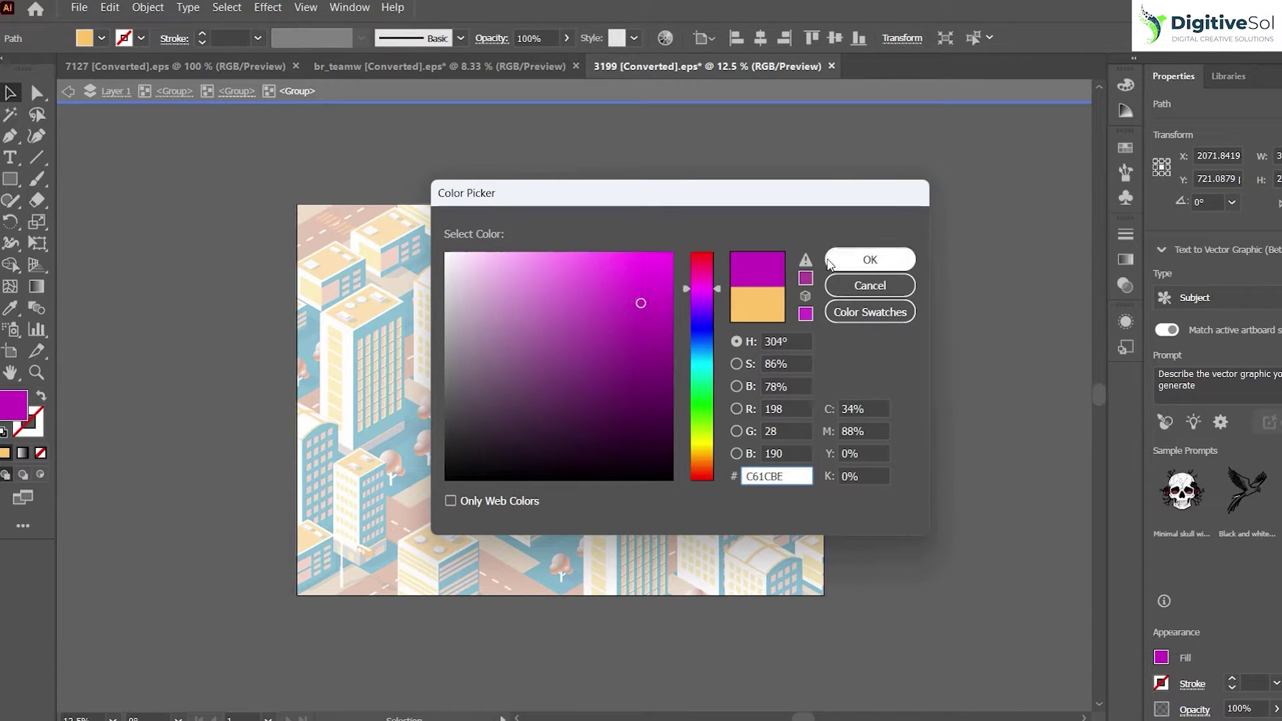
left_click(869, 259)
double_click(899, 399)
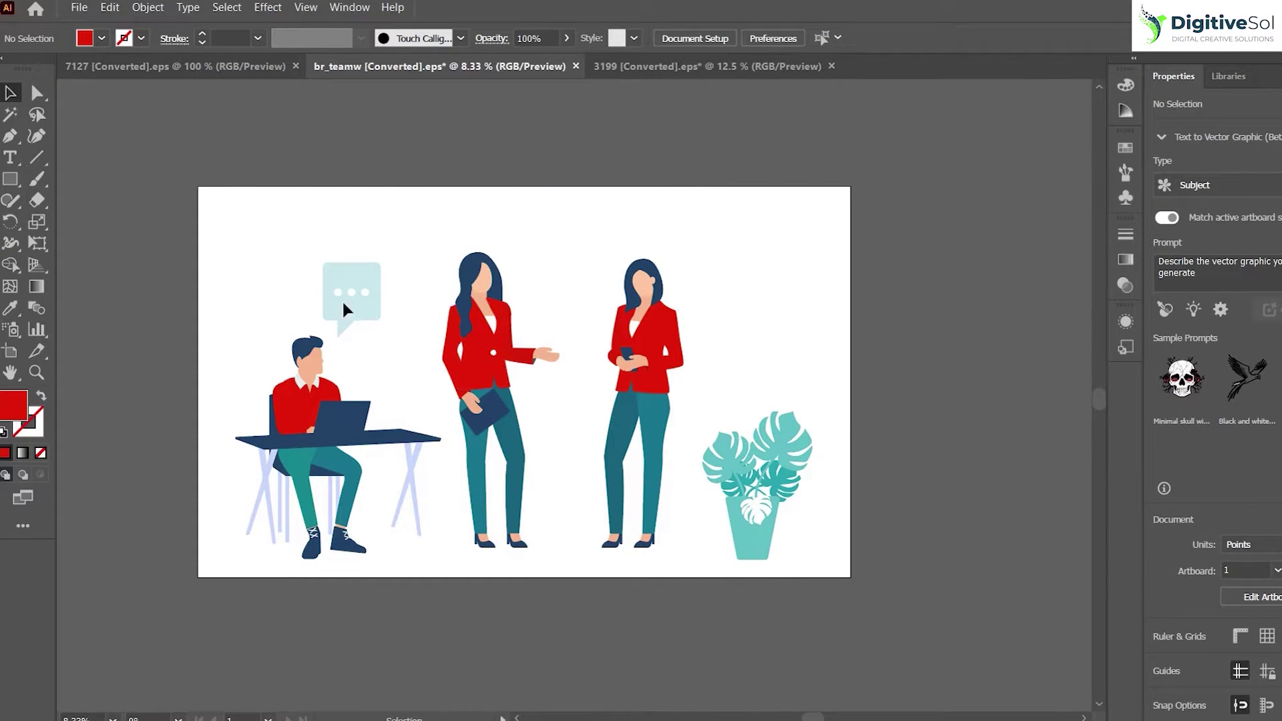
Frame the two women in the team illustration and select the right-hand woman.
left_click(641, 343)
left_click(715, 341)
scroll(868, 401, "up", 2)
left_click_drag(656, 418, 793, 413)
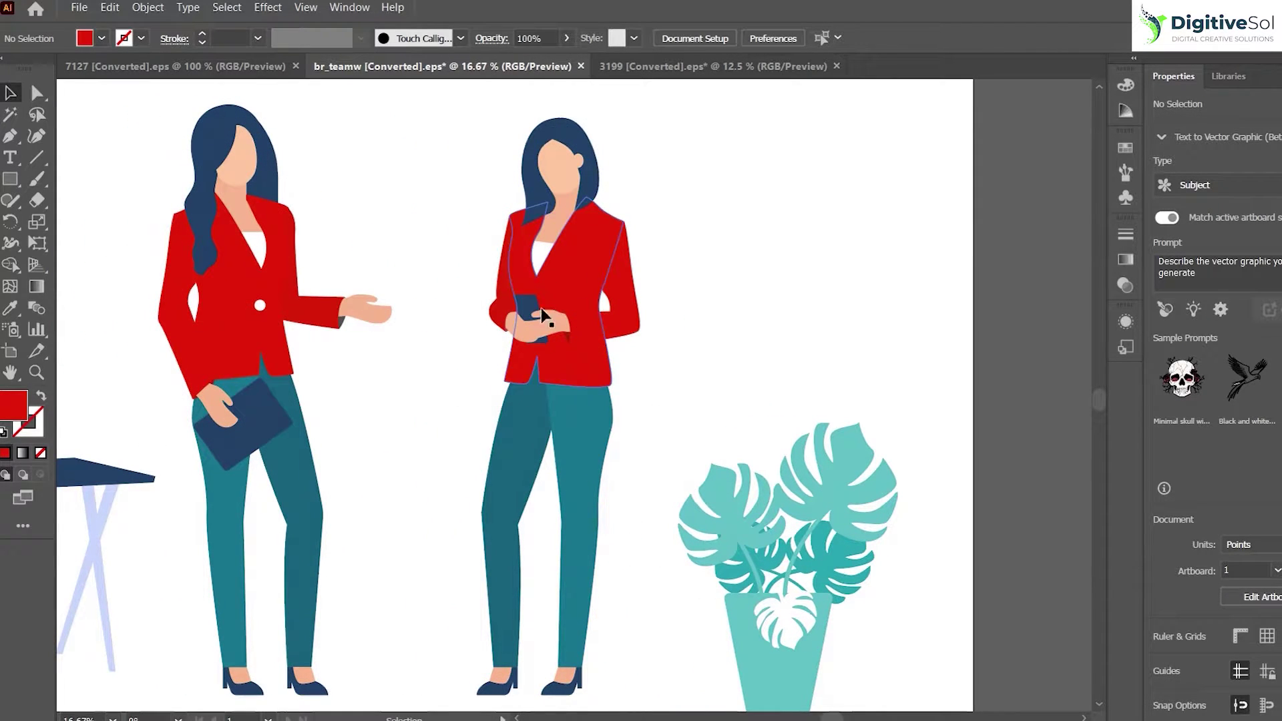
left_click(578, 370)
scroll(666, 358, "down", 1)
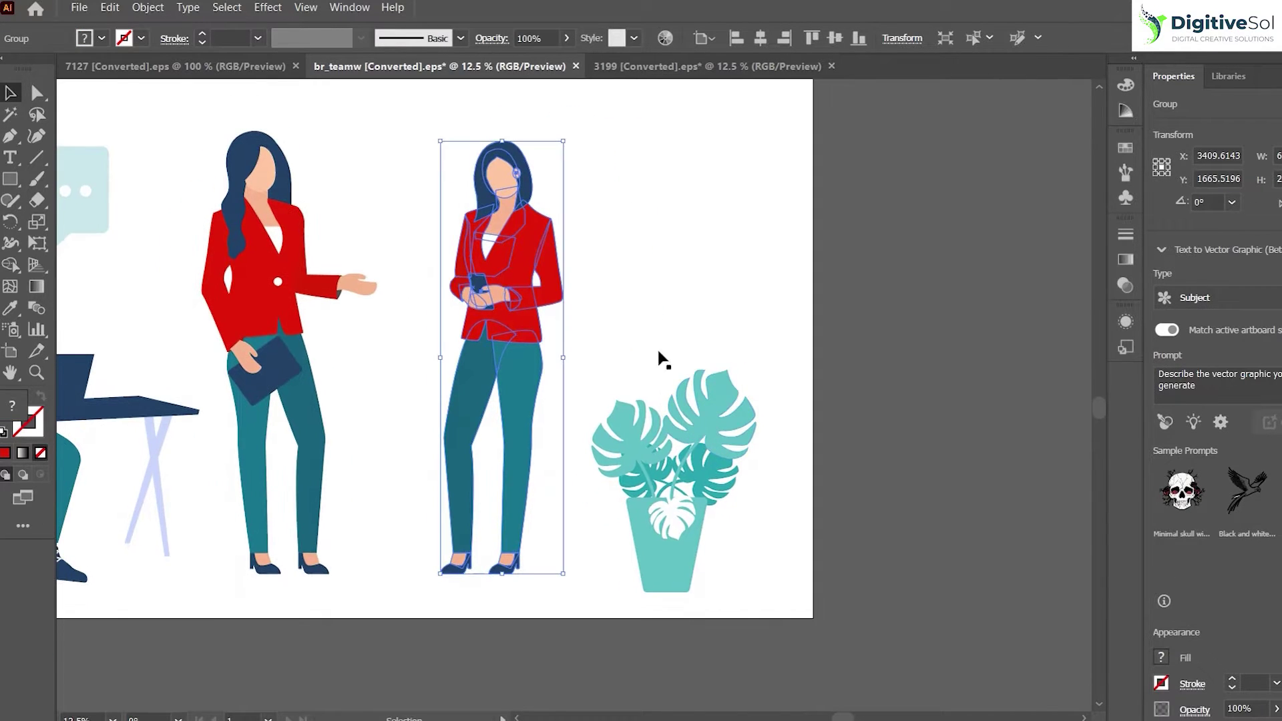
With Direct Selection, marquee-select every path of the second woman and open the Edit menu.
key("a")
left_click(624, 315)
left_click(546, 586)
left_click(500, 589, "shift")
left_click(540, 227, "shift")
left_click(610, 294)
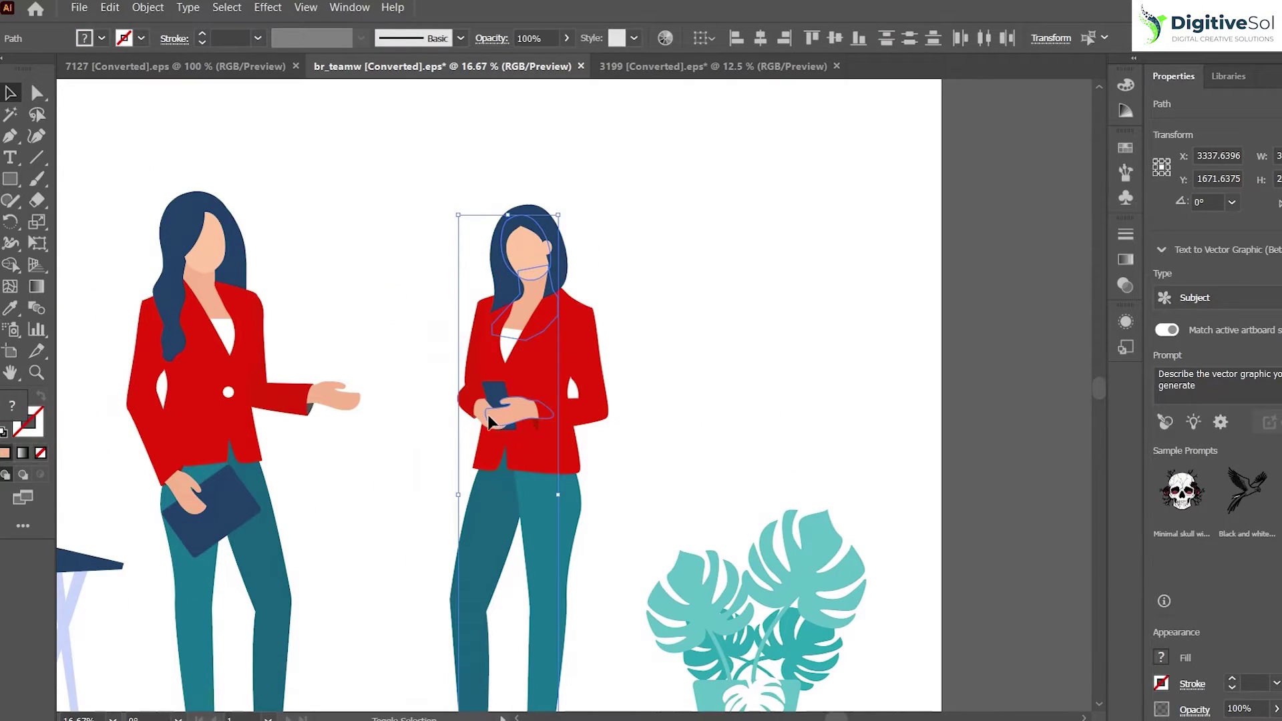
left_click(517, 327)
left_click(678, 526)
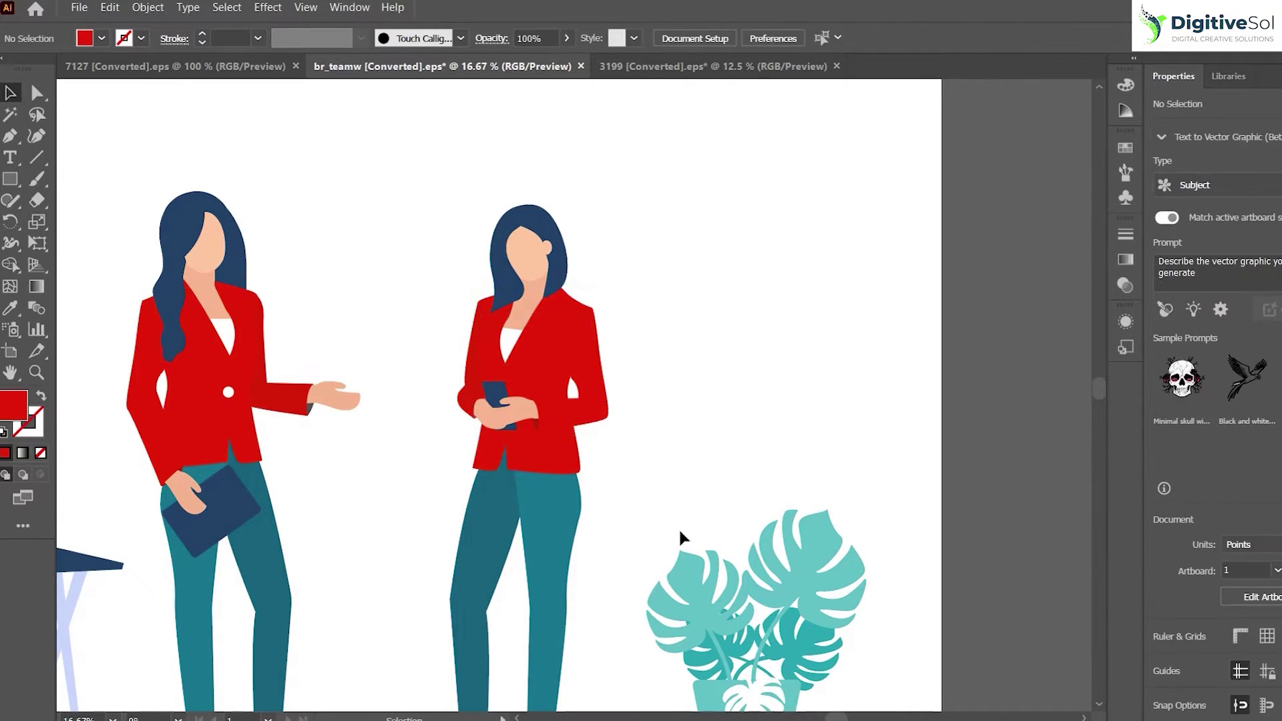
key("ctrl+minus")
left_click_drag(427, 193, 584, 639)
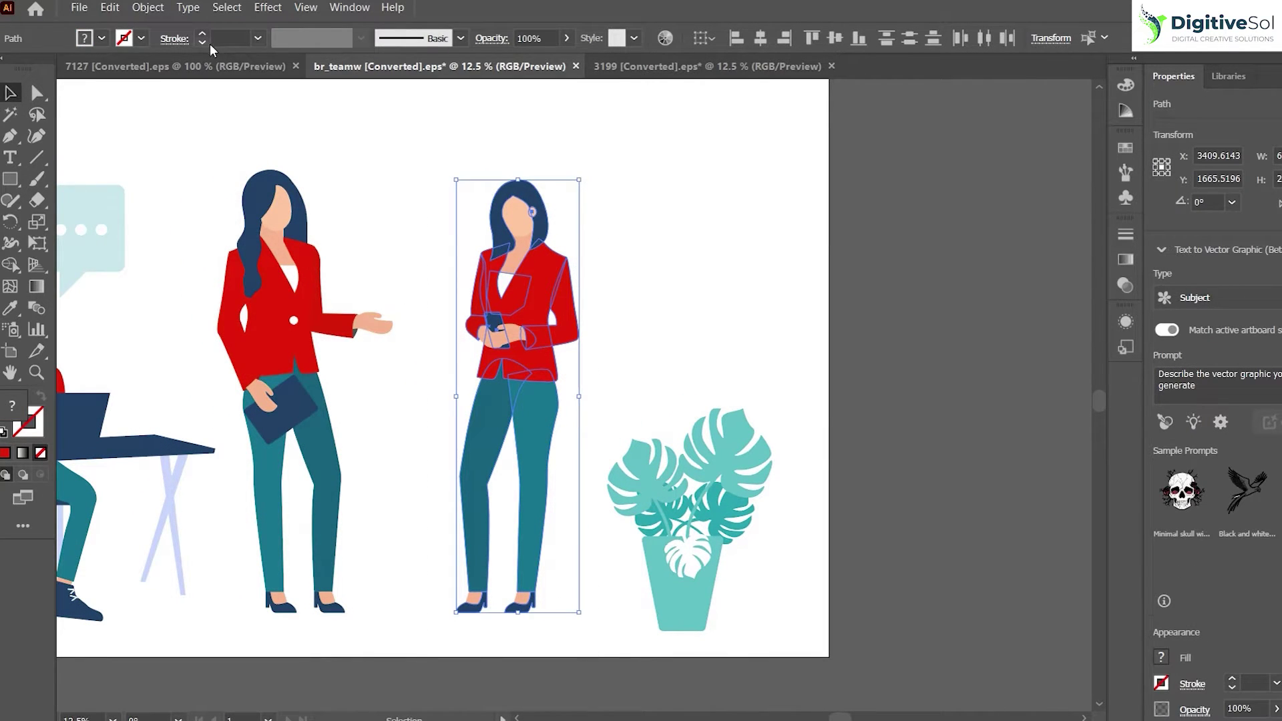
left_click(110, 7)
Generate Generative Recolor variations for the woman from the Terracotta desert sample prompt.
mouse_move(374, 330)
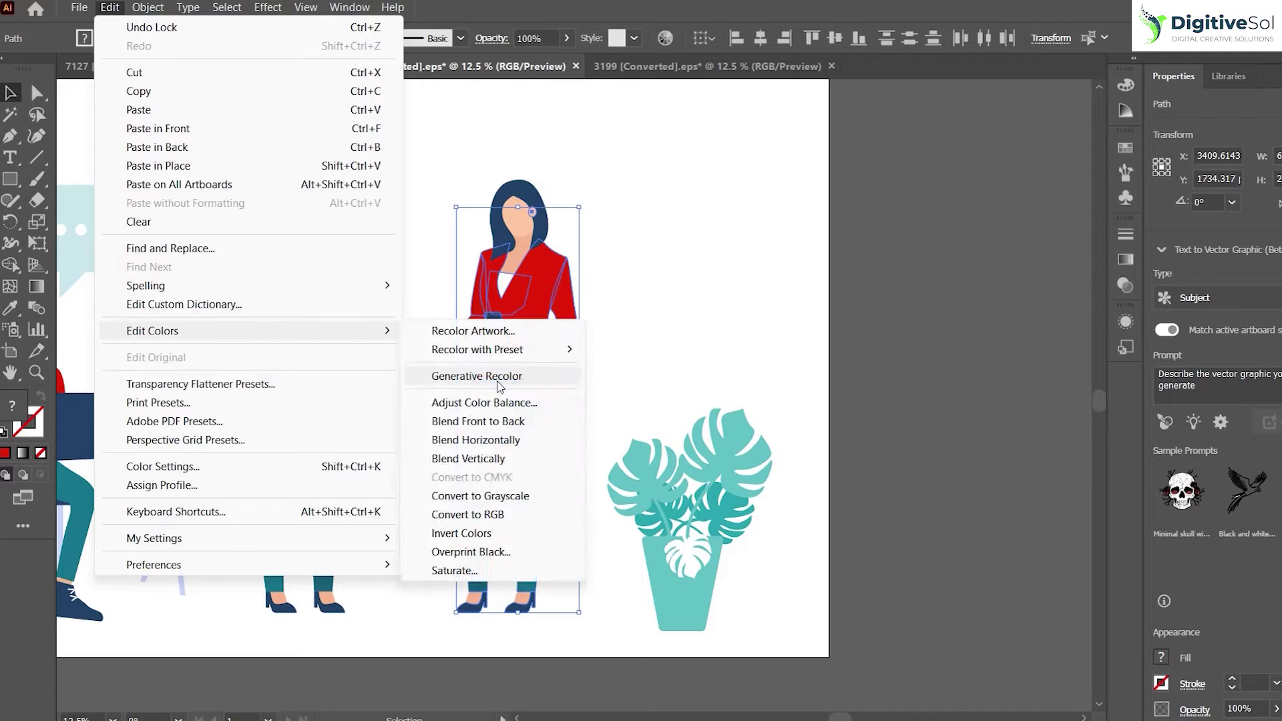
left_click(477, 376)
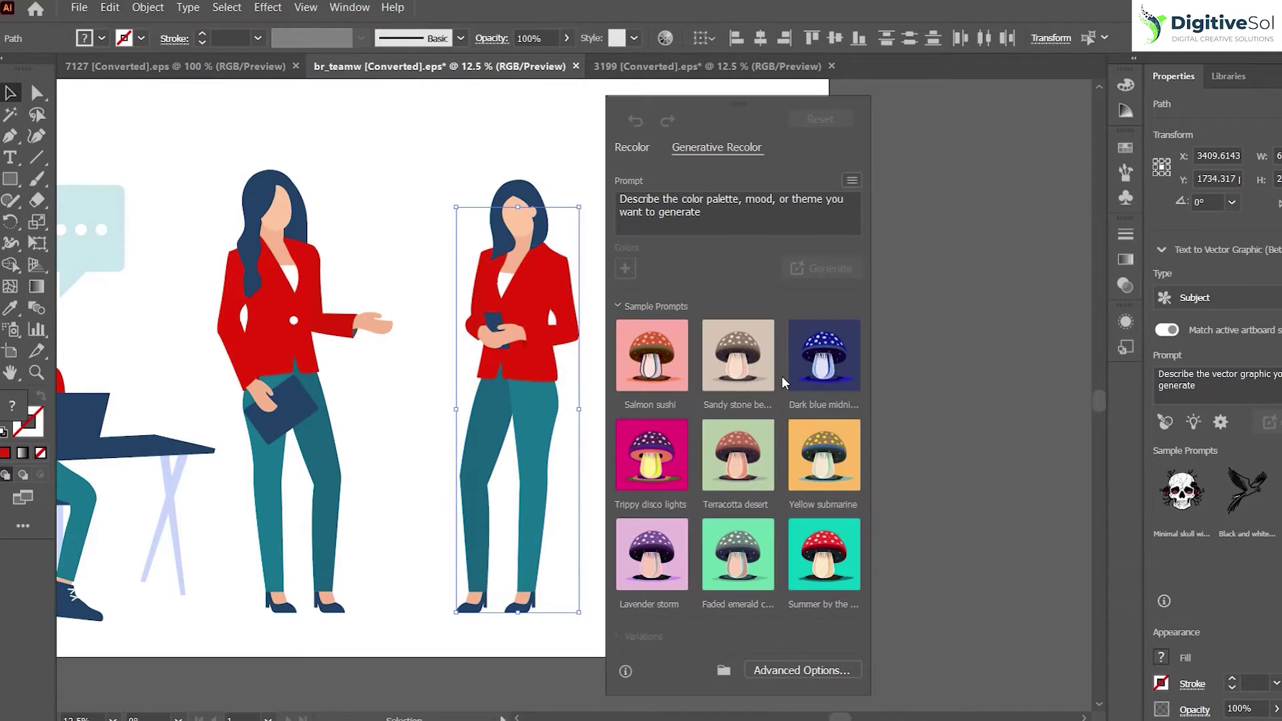
left_click(741, 432)
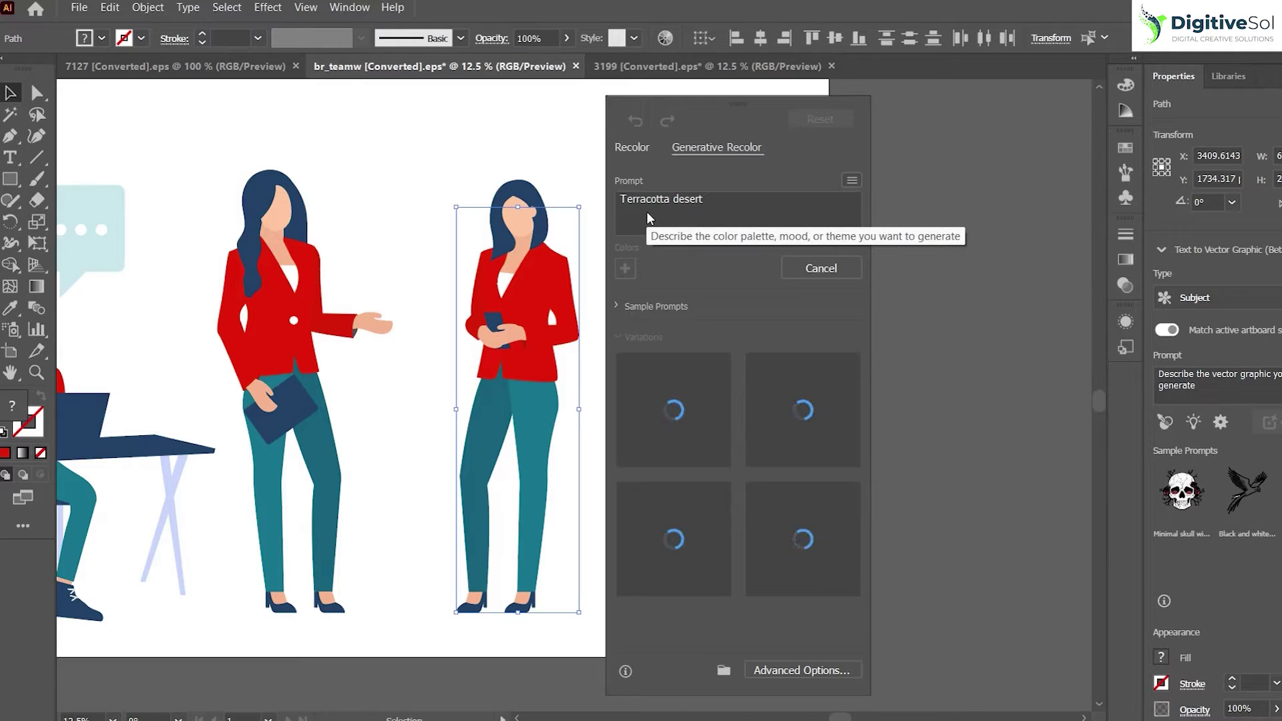
left_click(667, 403)
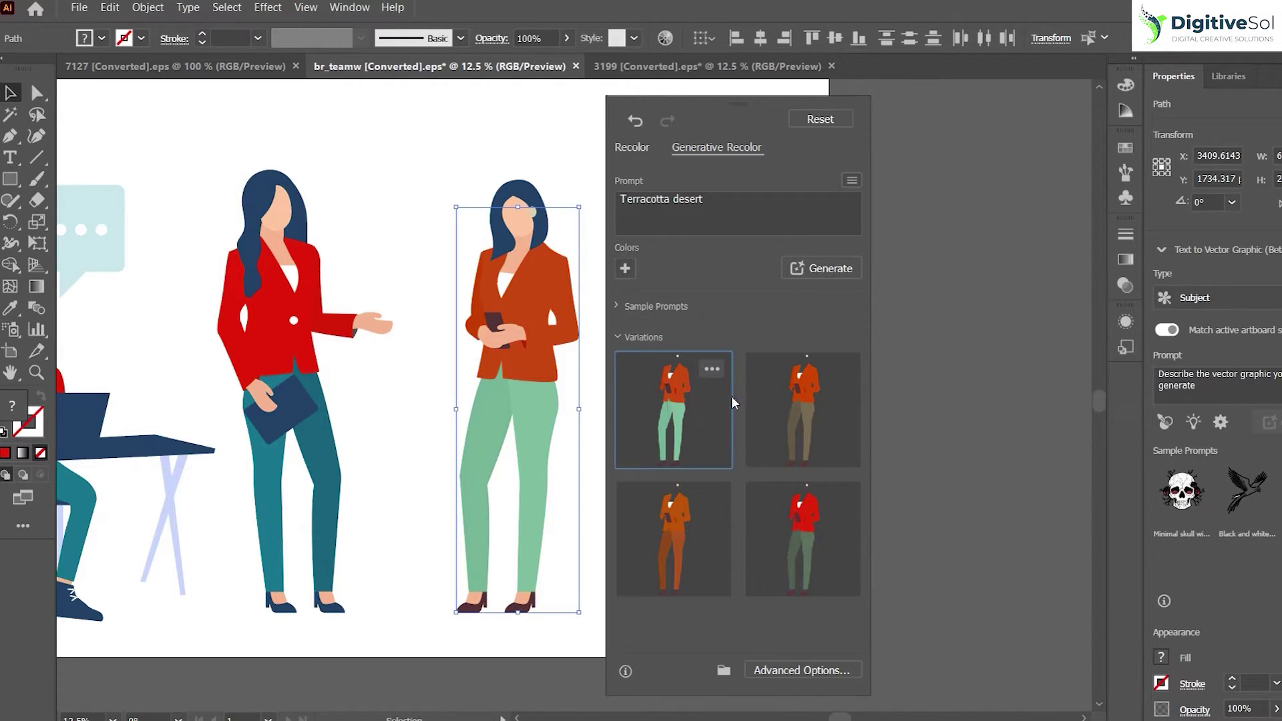
Compare the four variations and keep the first, with rust-orange jacket and mint-green trousers.
left_click(778, 391)
left_click(761, 523)
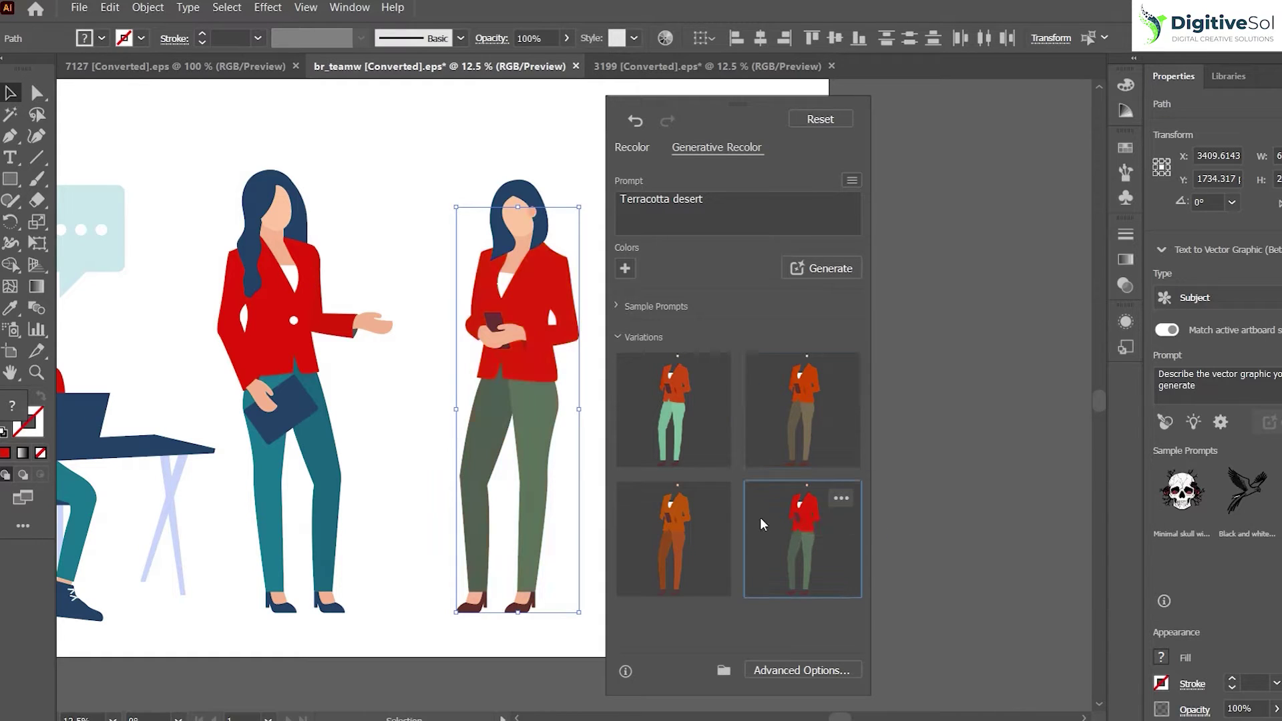
left_click(680, 522)
left_click(677, 431)
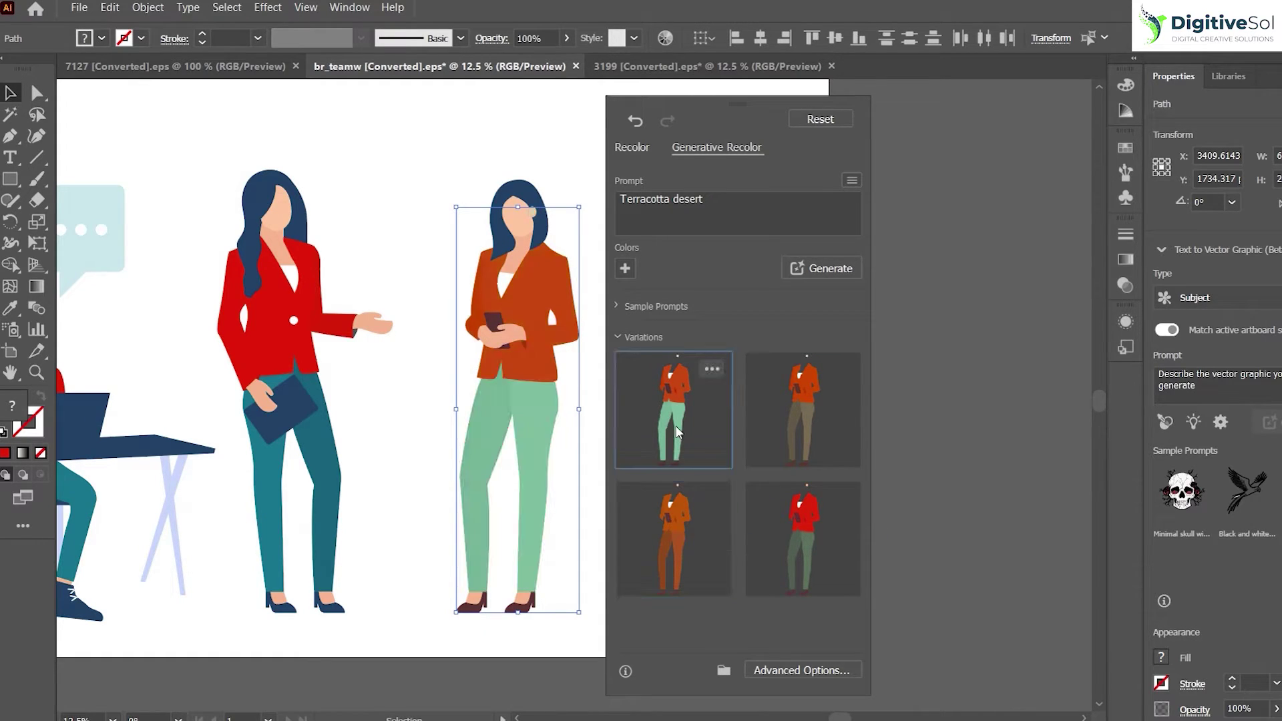
left_click(787, 411)
left_click(667, 427)
left_click(674, 534)
left_click(807, 538)
left_click(811, 414)
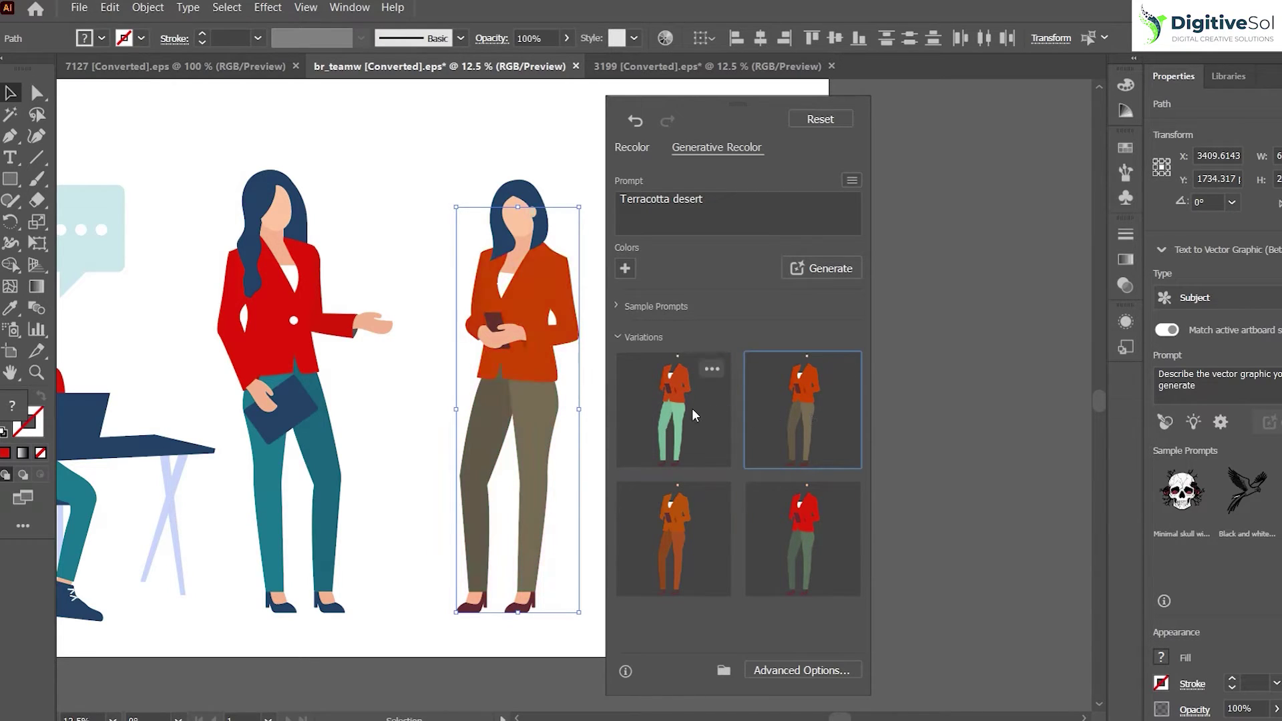
left_click(692, 408)
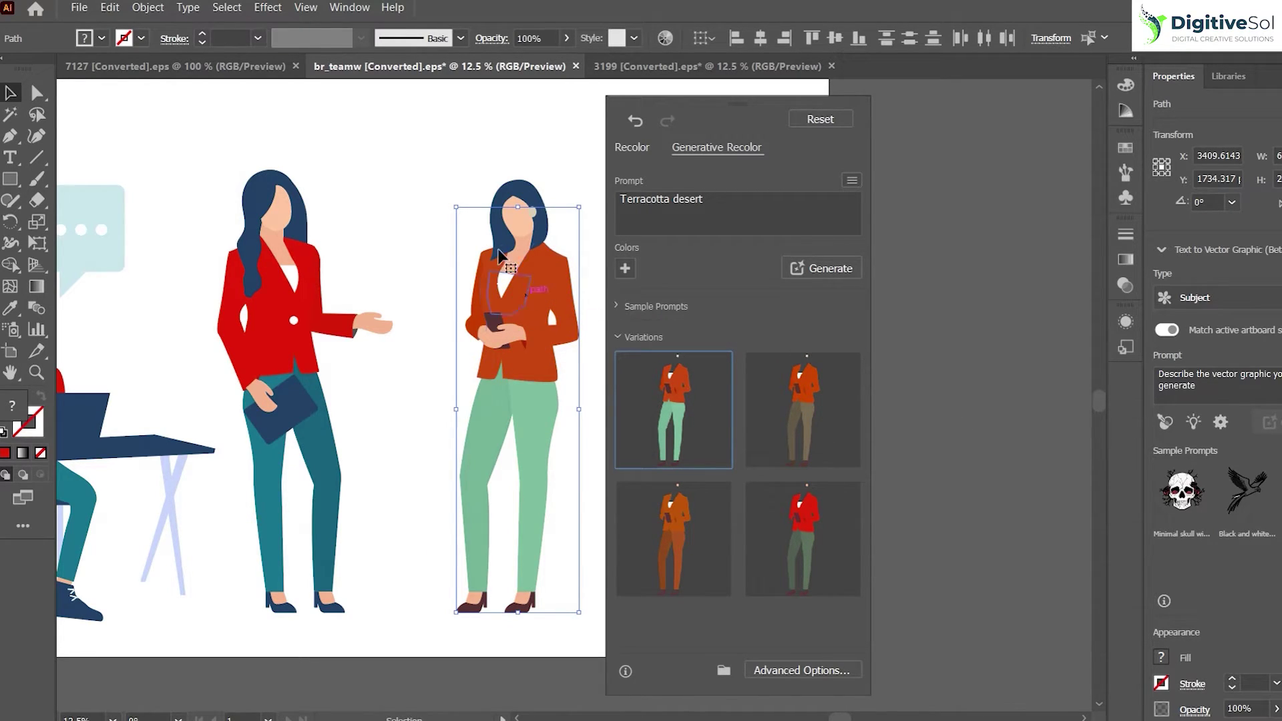
left_click(473, 127)
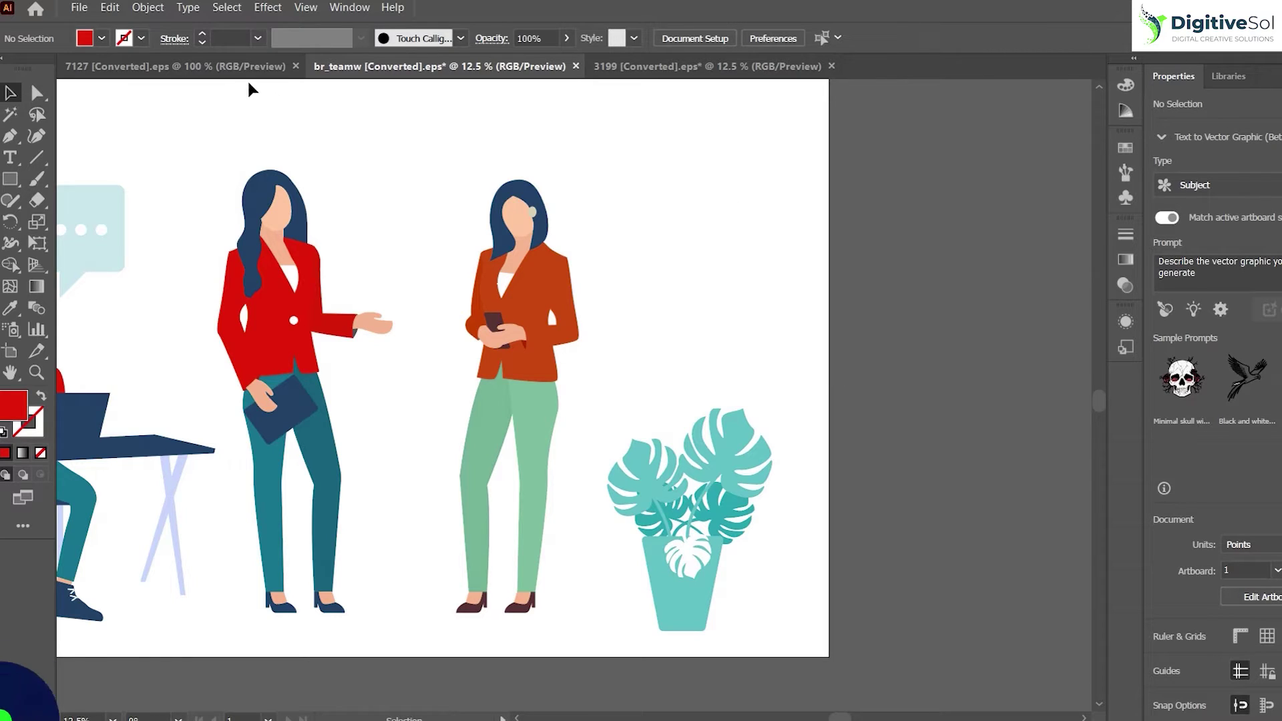
left_click(200, 66)
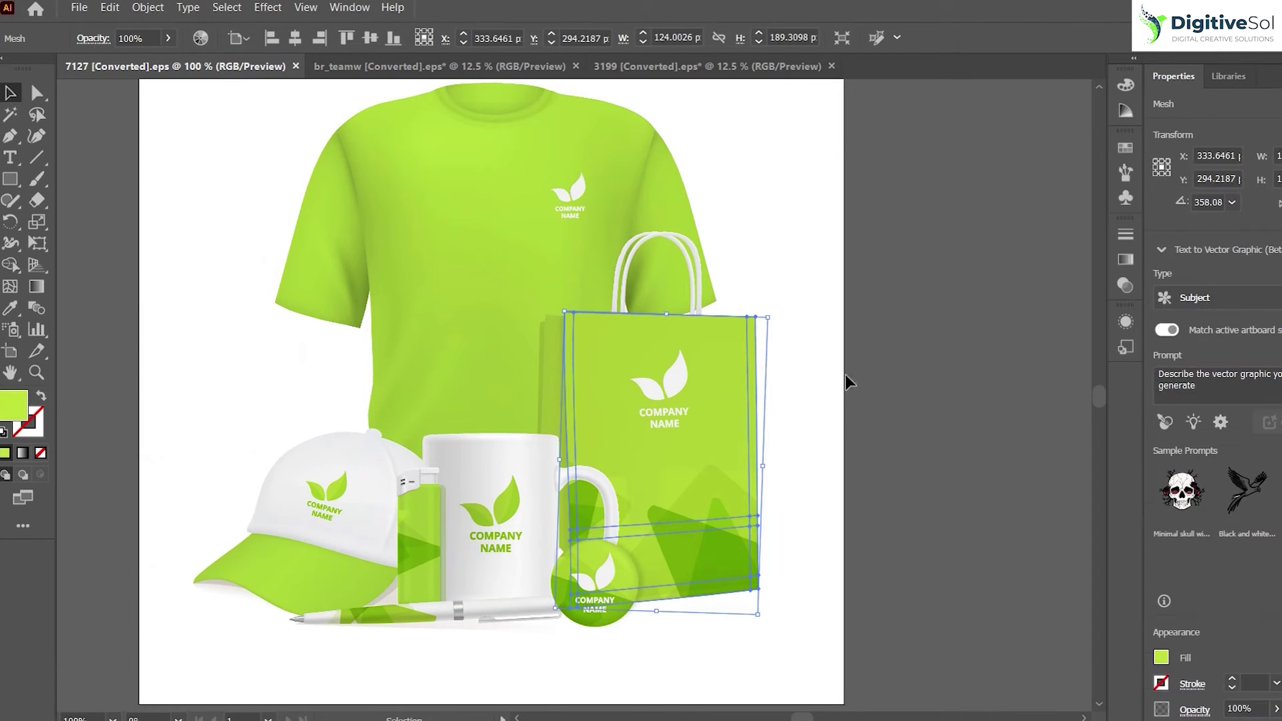
Fit the 7127 merchandise mockup in the window and select the whole mockup group.
left_click(847, 381)
key("ctrl+minus")
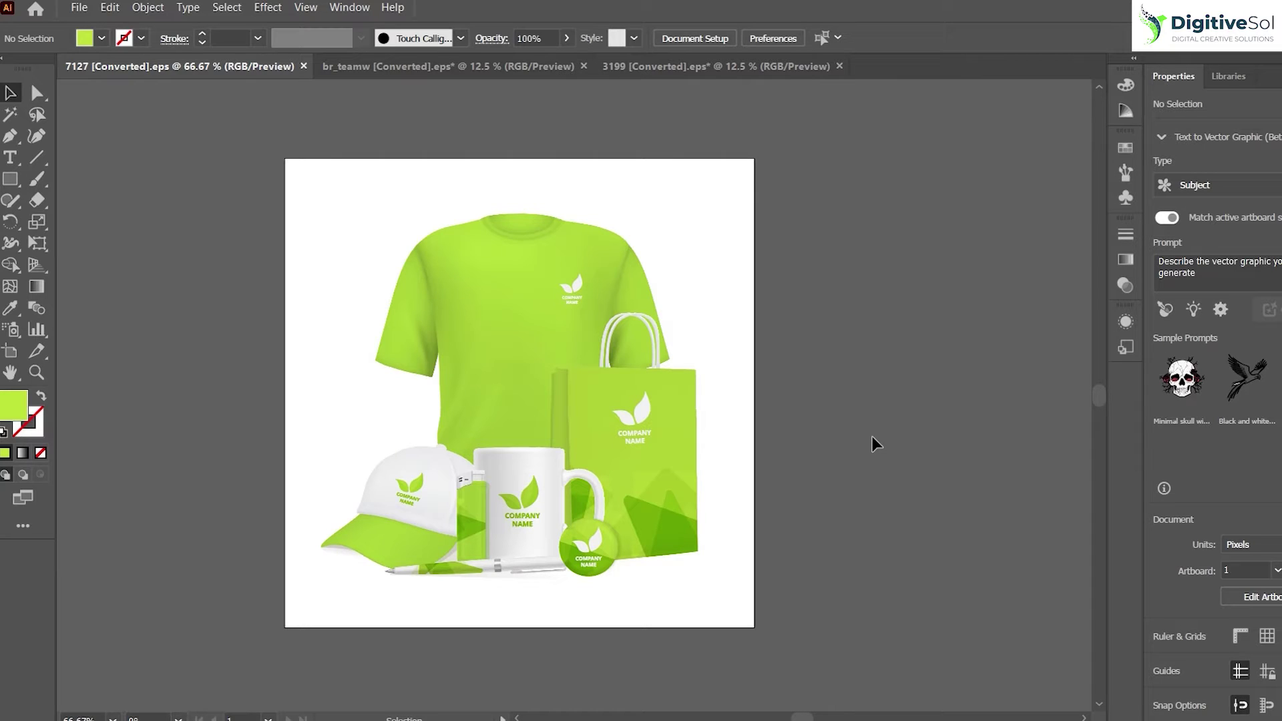
left_click(604, 318)
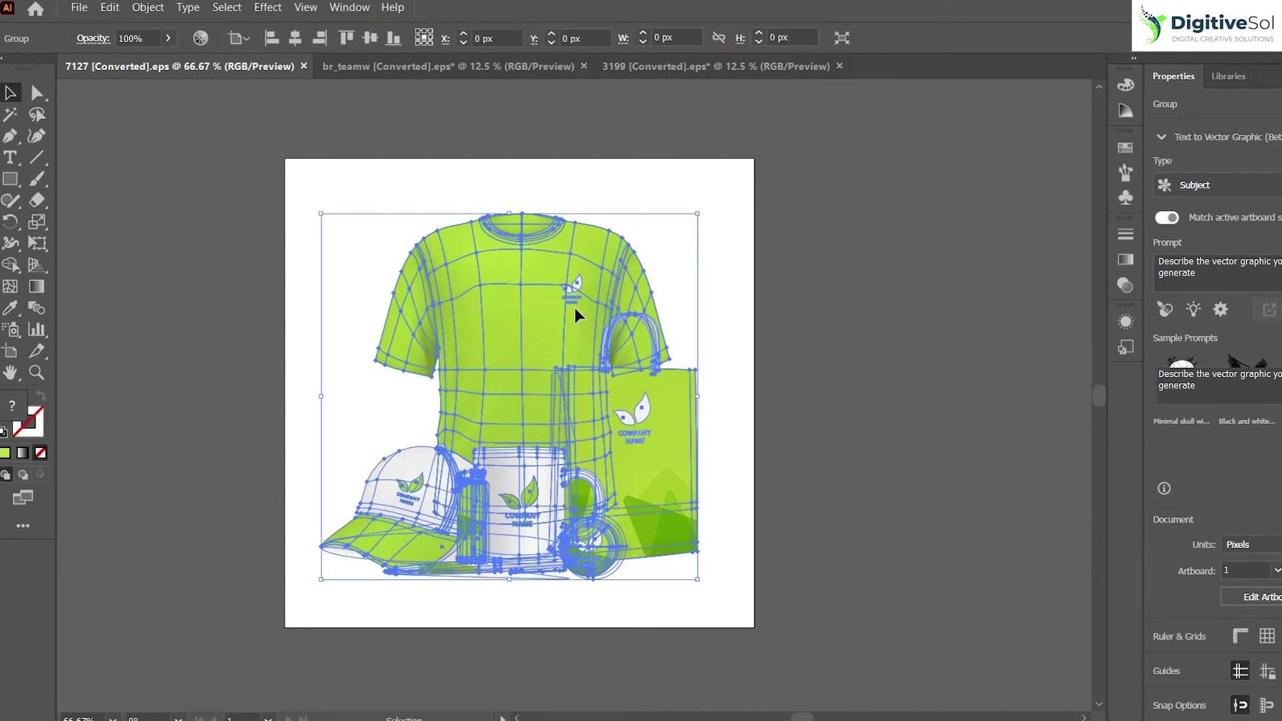
left_click(853, 457)
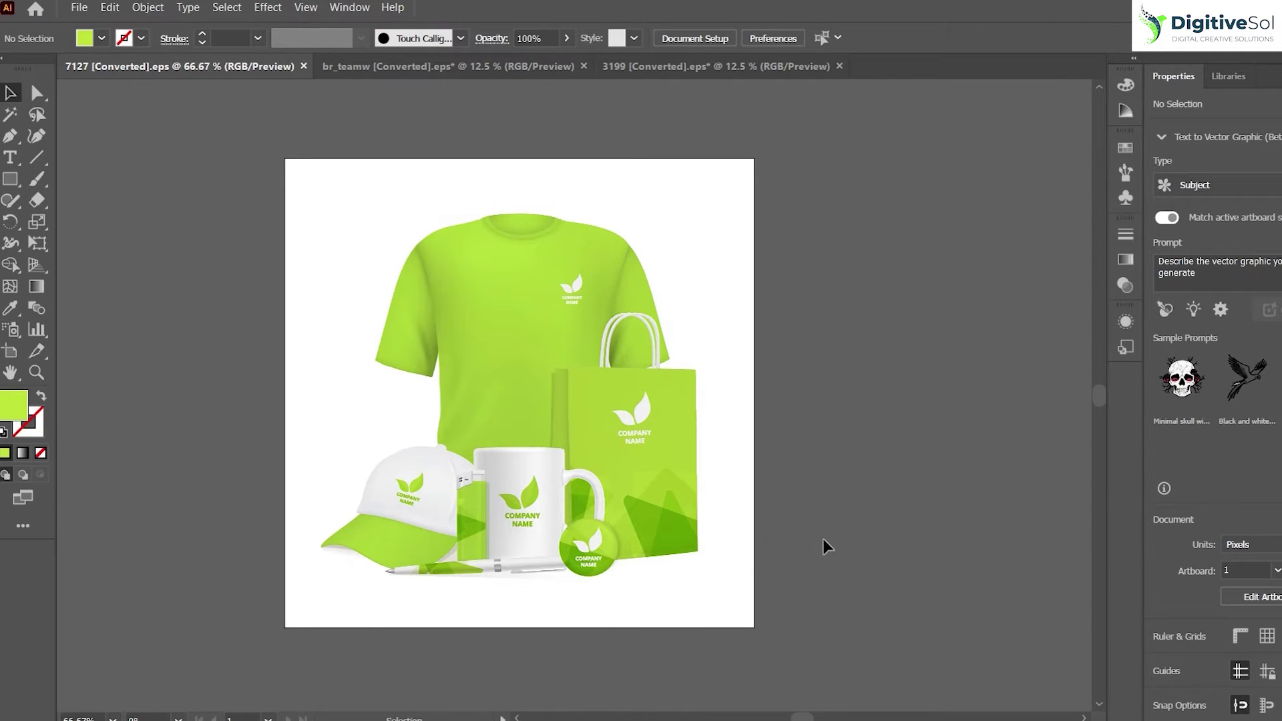
left_click(659, 432)
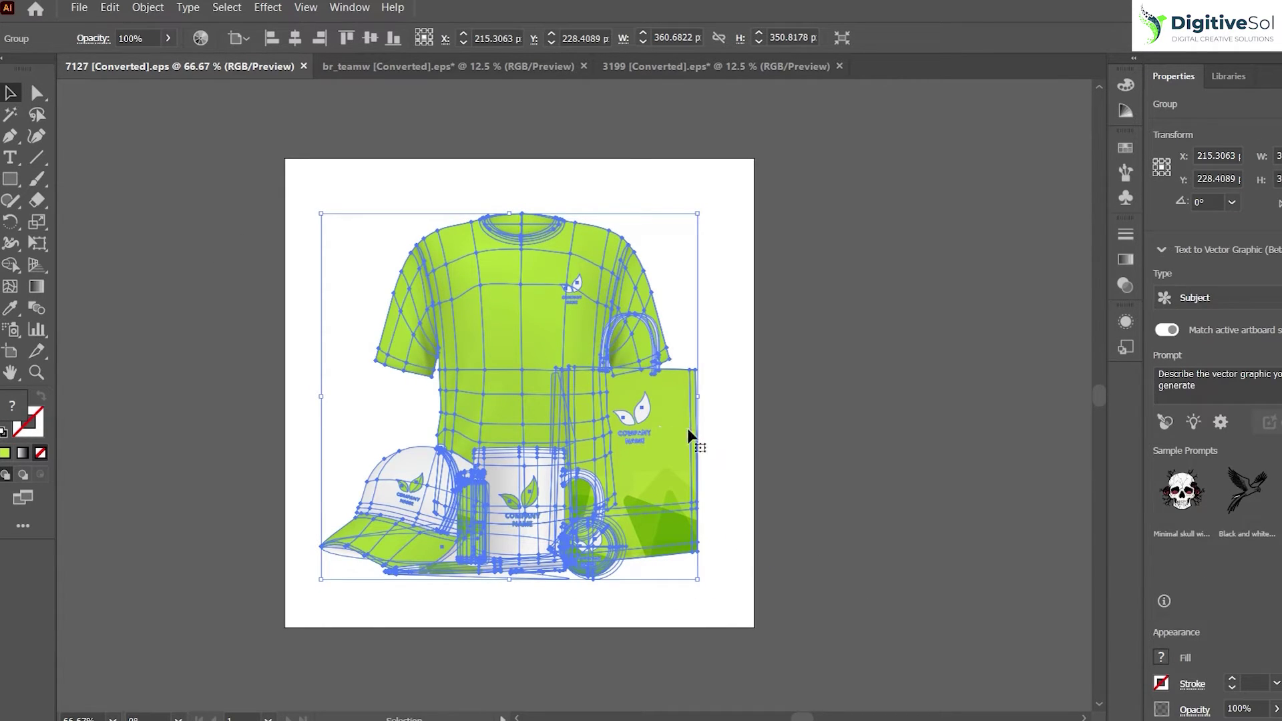
left_click(764, 430)
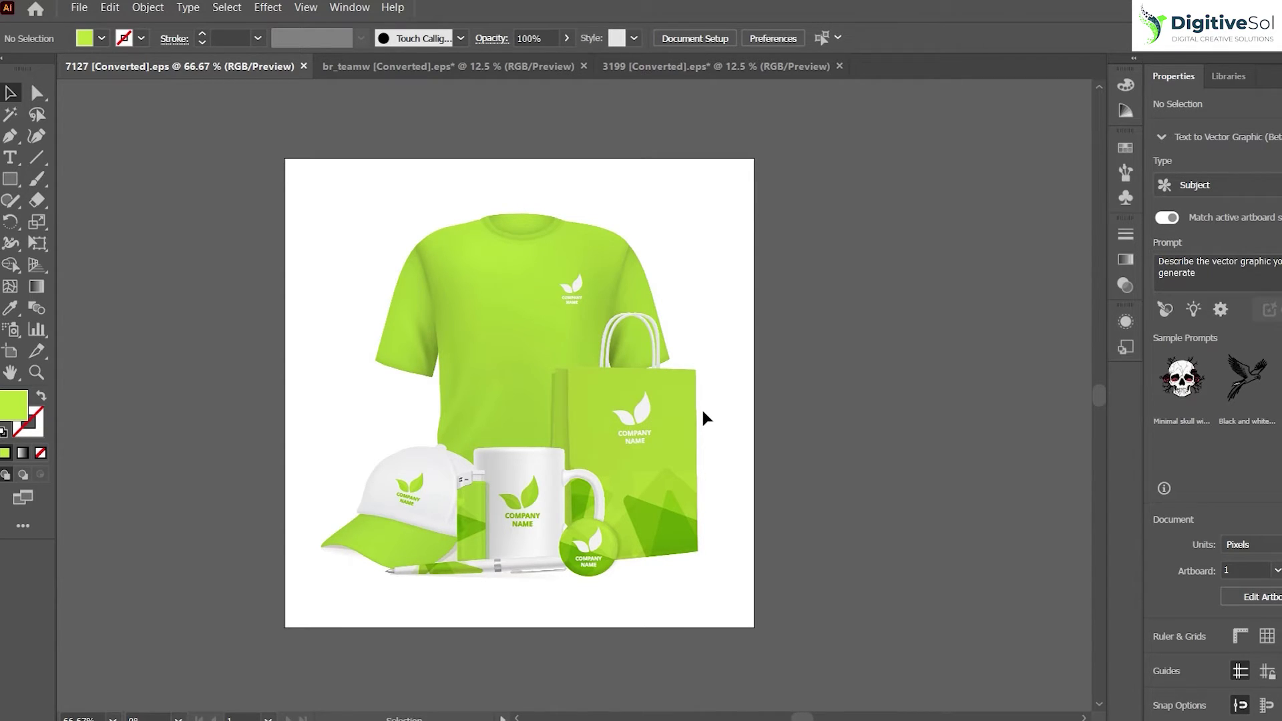
left_click(591, 287)
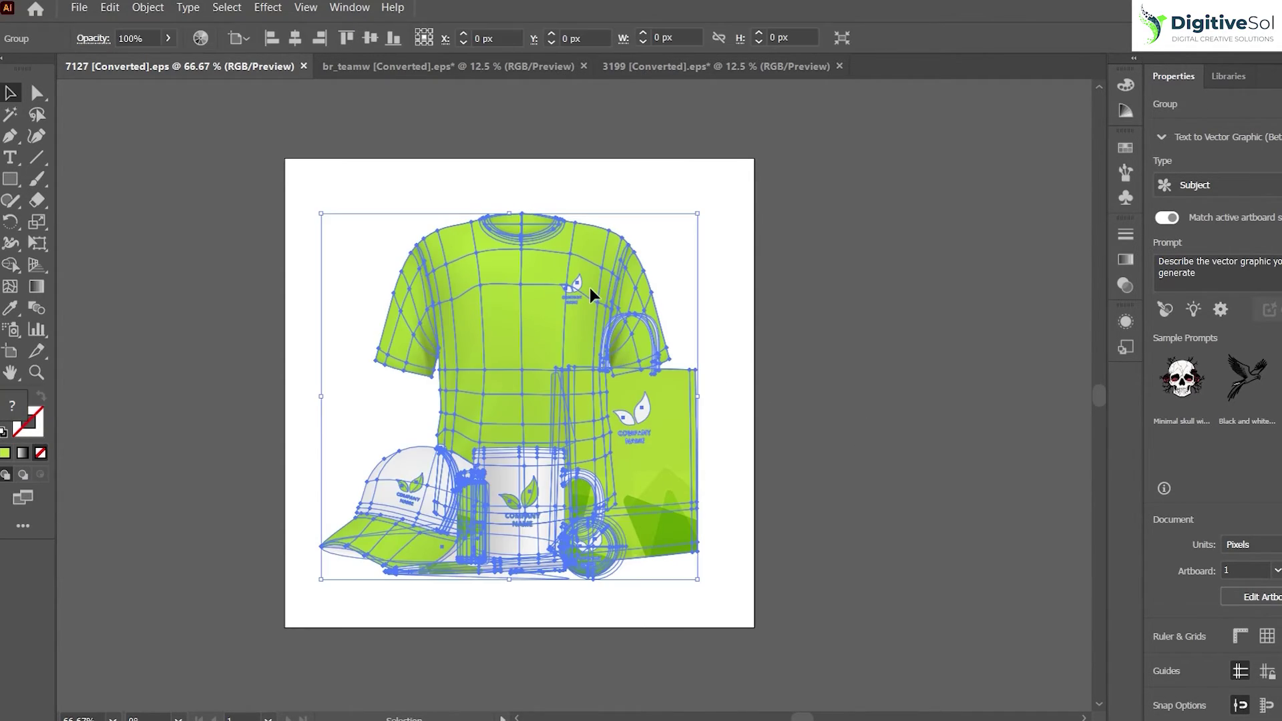
left_click(110, 8)
Generate Generative Recolor variations for the mockup from the prompt 'Red Color'.
mouse_move(234, 332)
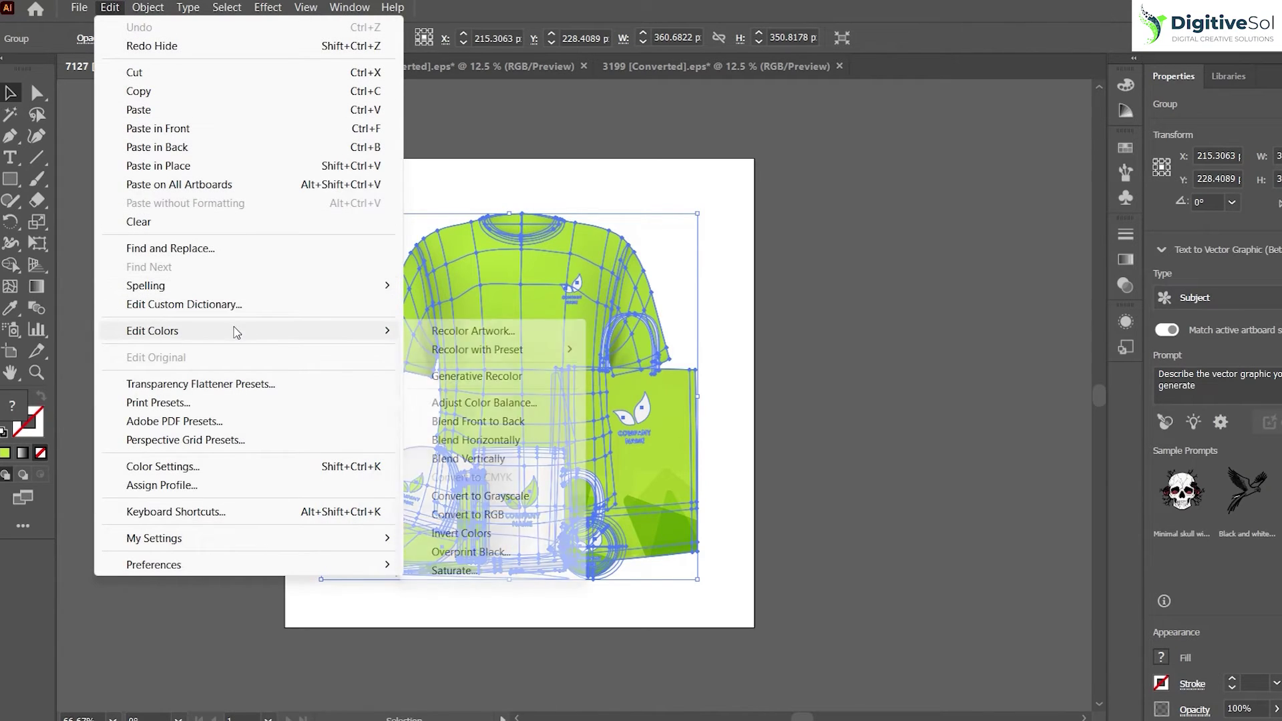
left_click(481, 372)
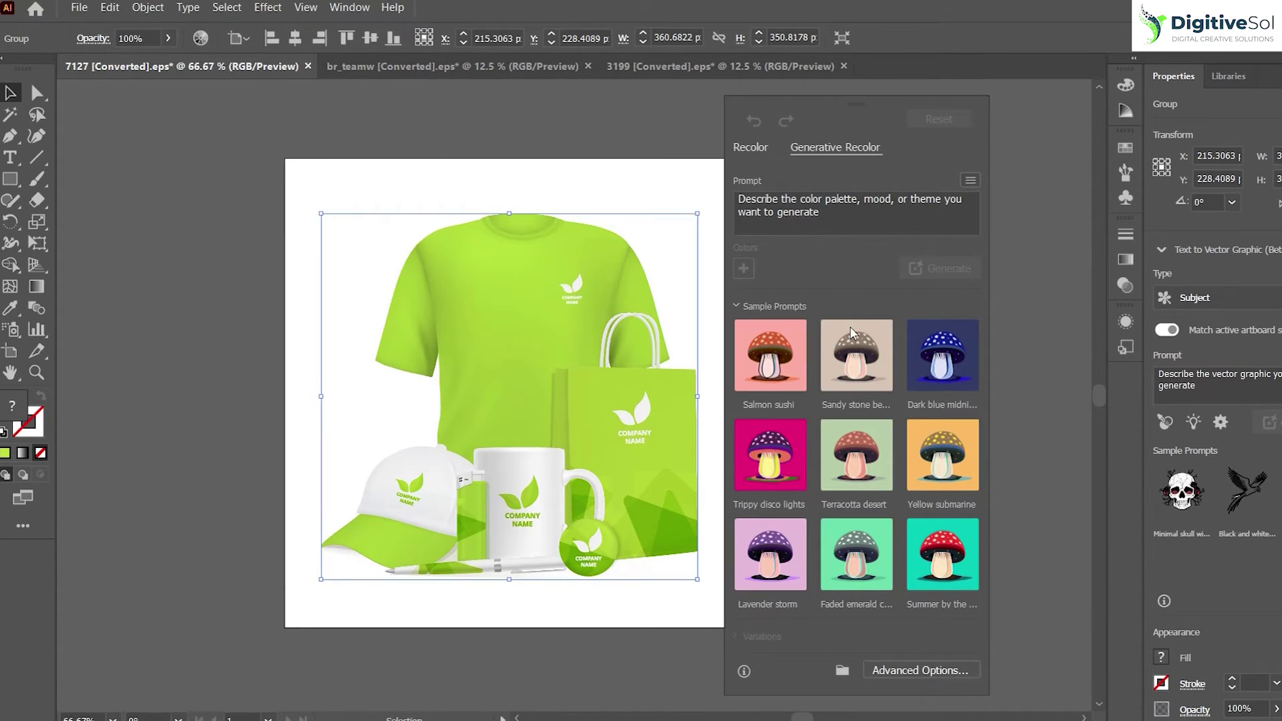
left_click(843, 205)
type("Red Color")
key("Return")
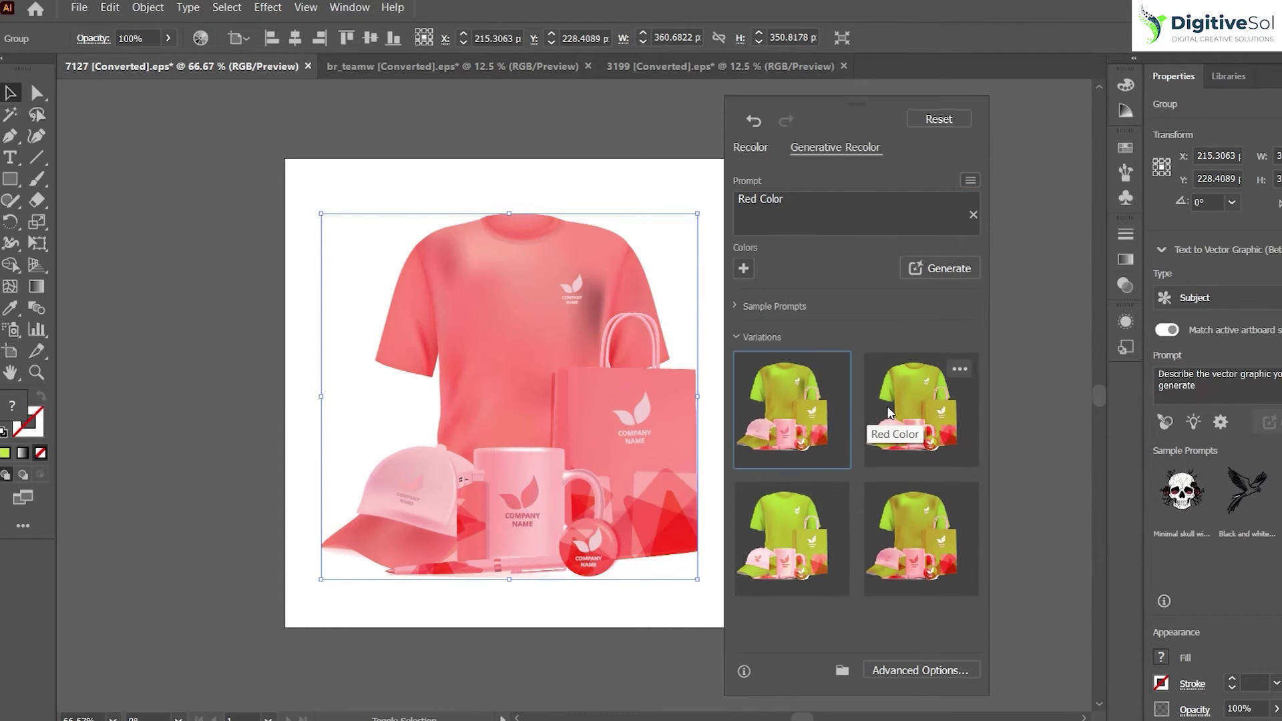
Compare the variations, apply the second, stronger red one, and deselect the mockup.
left_click(907, 406)
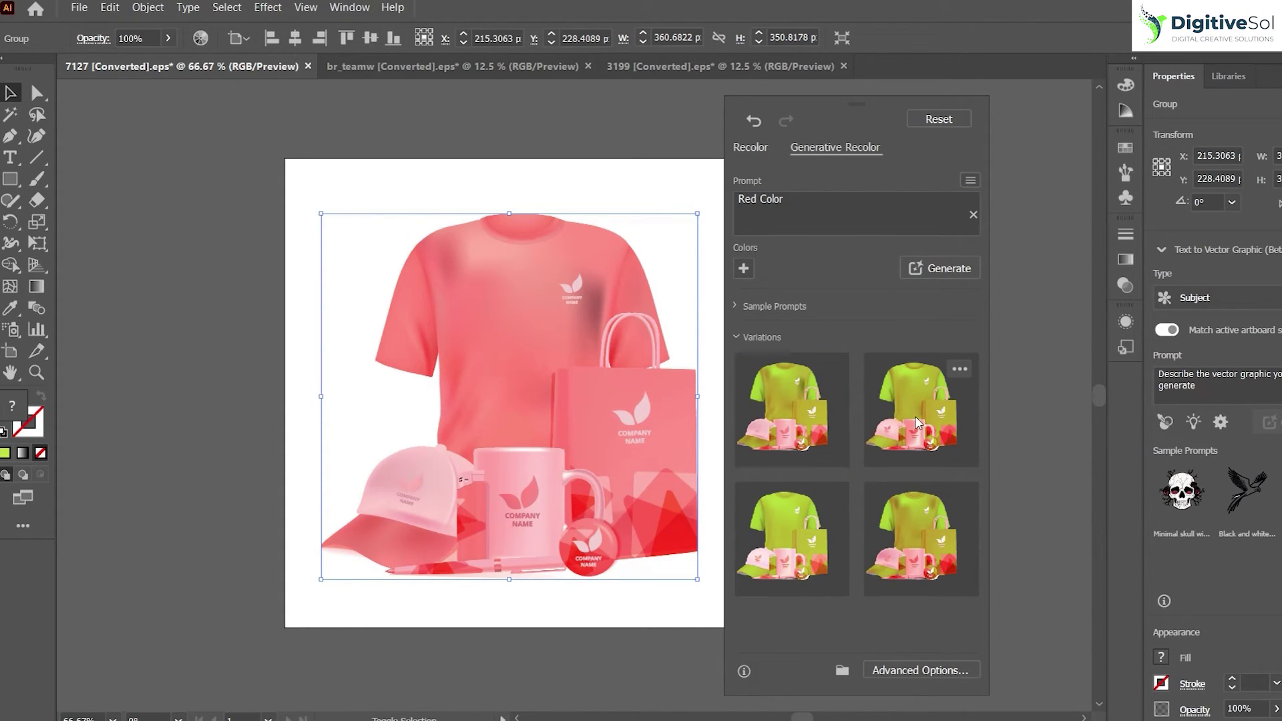
left_click(823, 542)
left_click(792, 415)
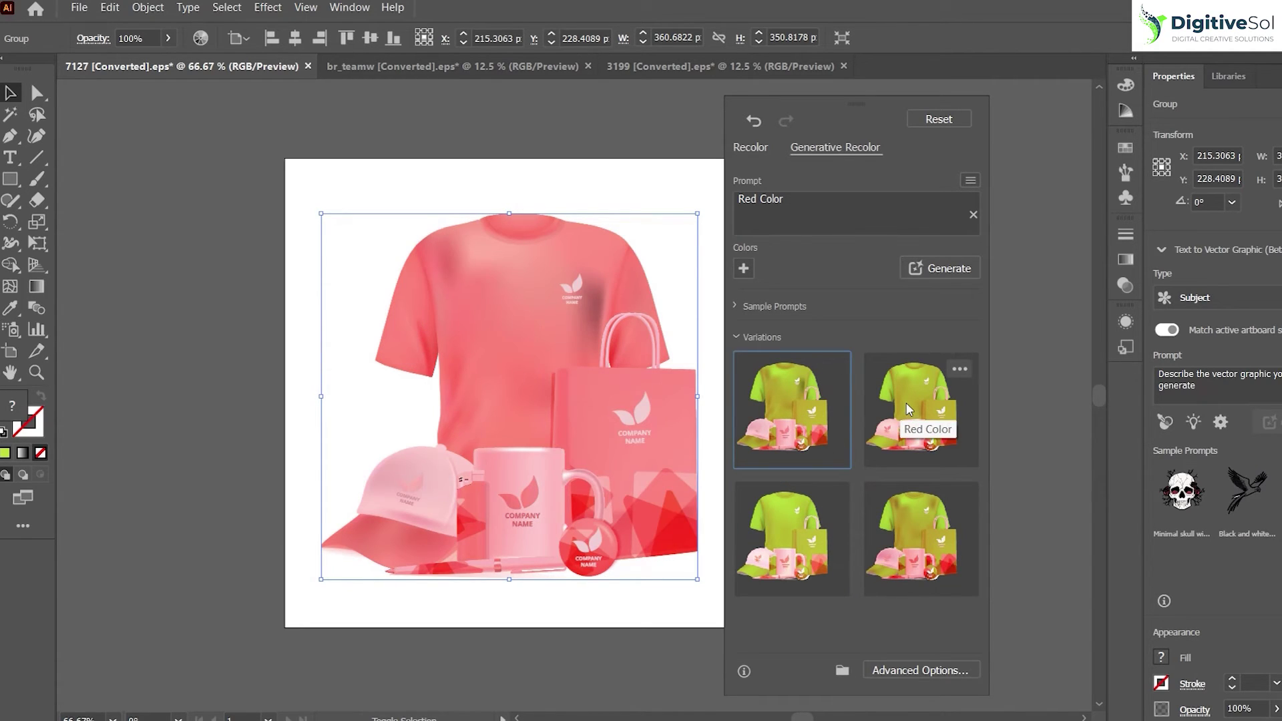
left_click(907, 403)
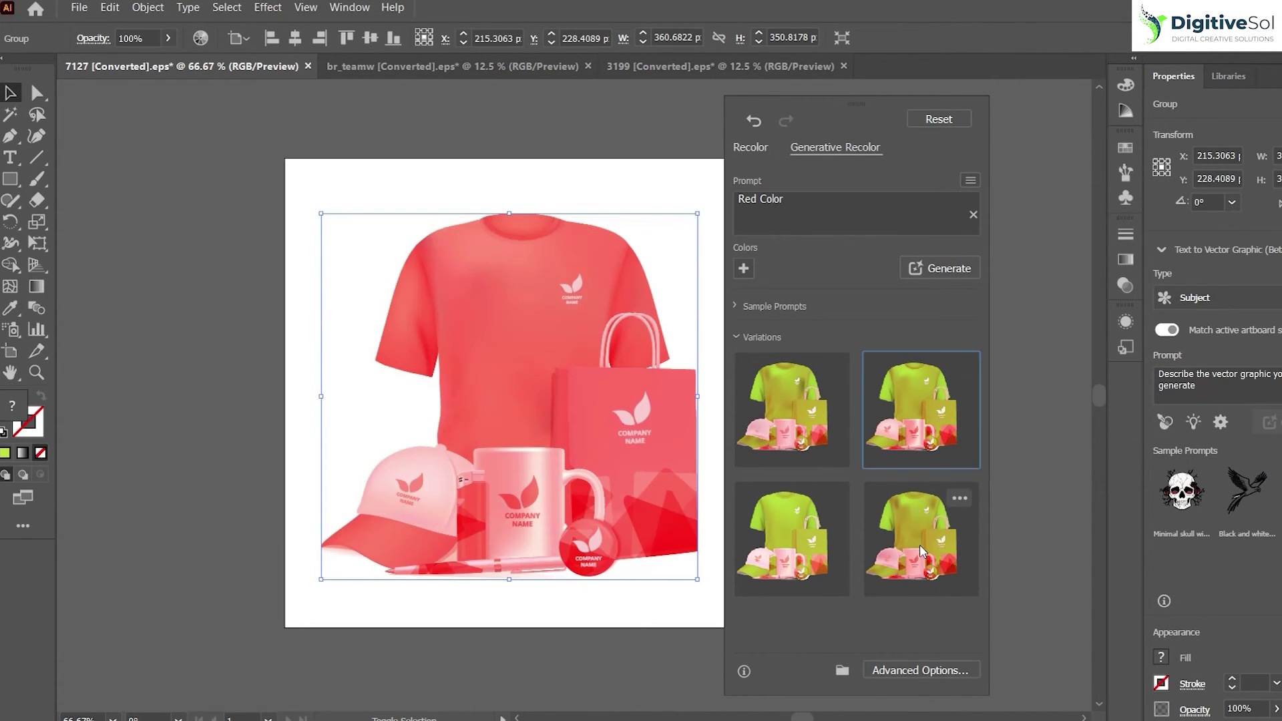
left_click(1004, 486)
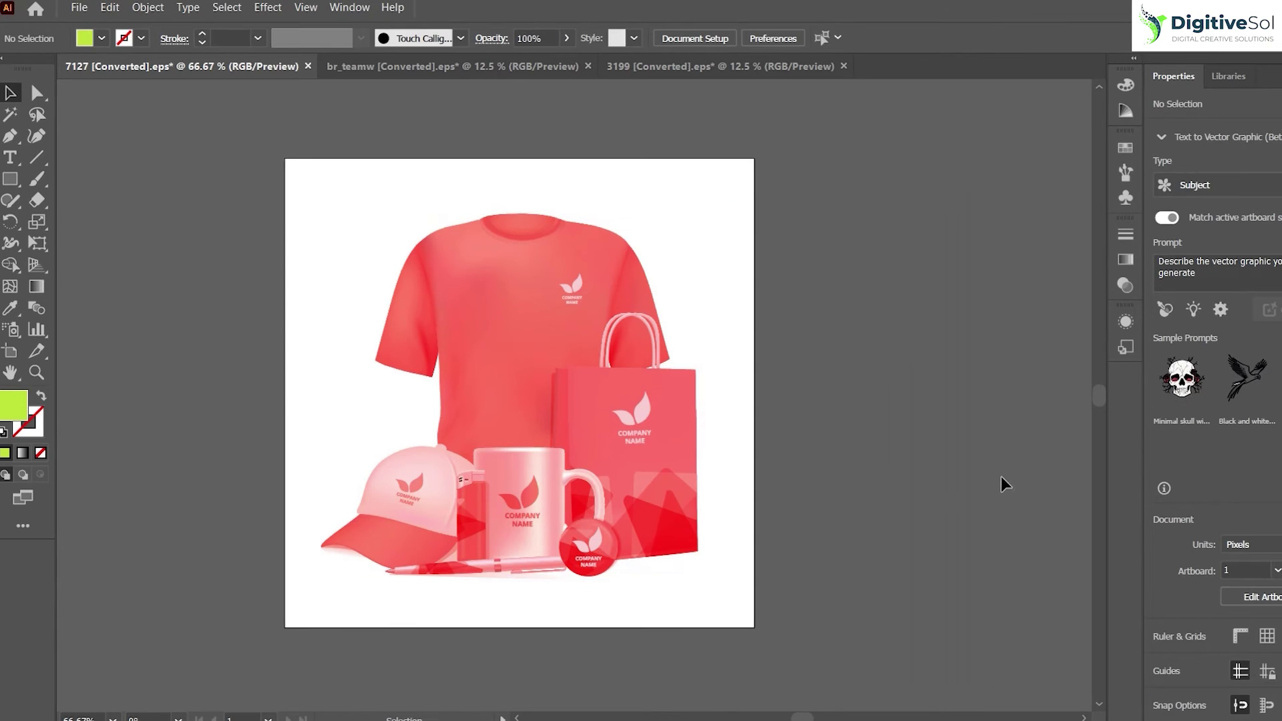